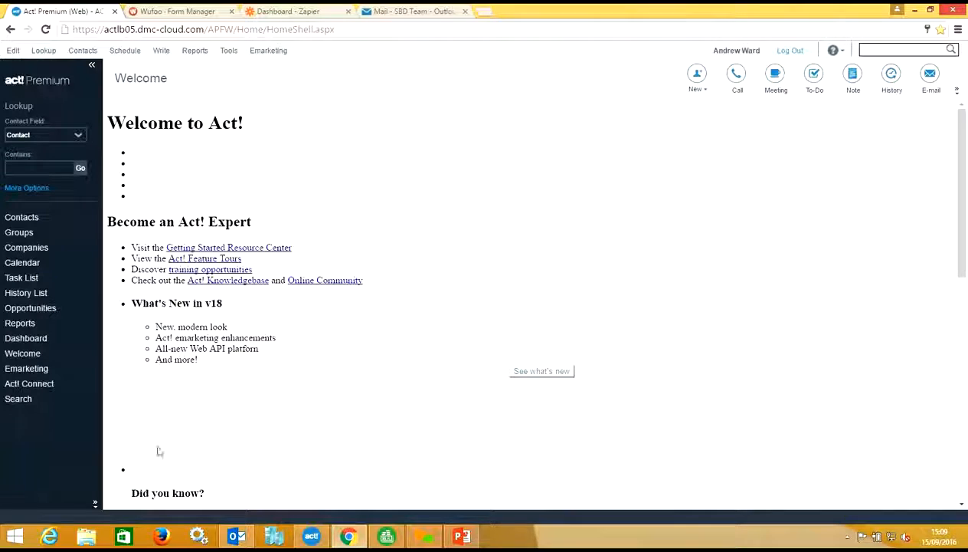
Open the Act! Connect page and review the available connections and marketplace add-ons.
{"action": "left_click", "coordinate": [48, 383]}
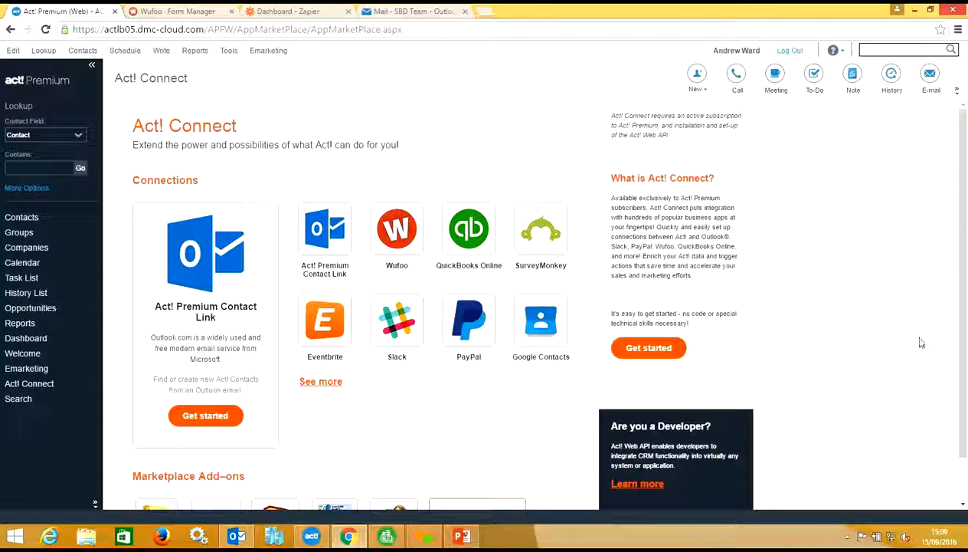
{"action": "left_click_drag", "start_coordinate": [963, 343], "coordinate": [961, 413]}
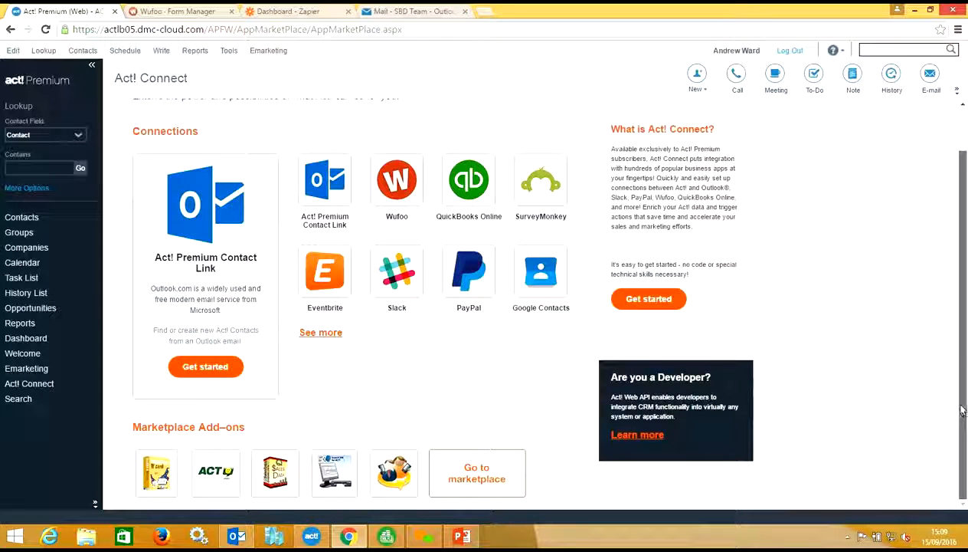
{"action": "scroll", "coordinate": [967, 375], "scroll_direction": "up", "scroll_amount": 1}
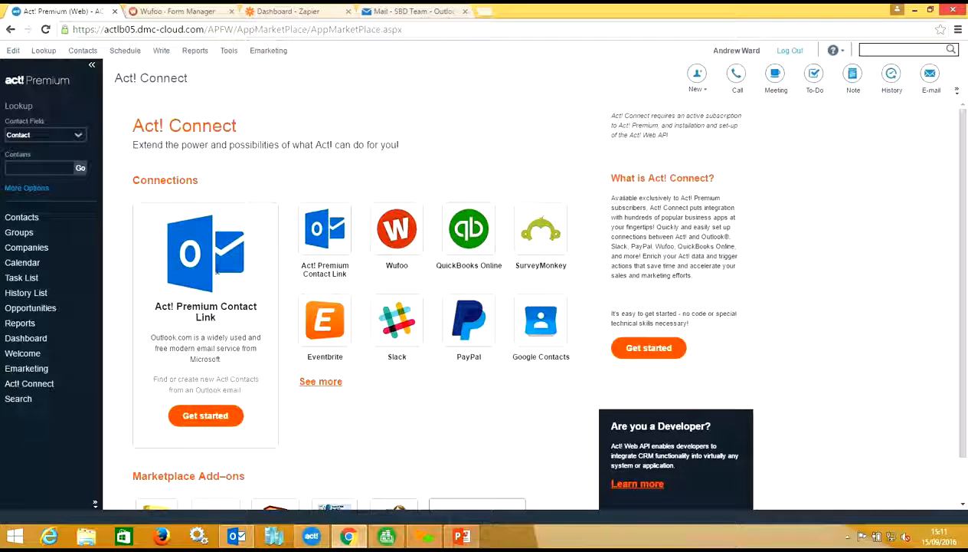
Switch to Outlook web mail and expand the Act! Premium Contact Link add-in on the open email.
{"action": "left_click", "coordinate": [410, 12]}
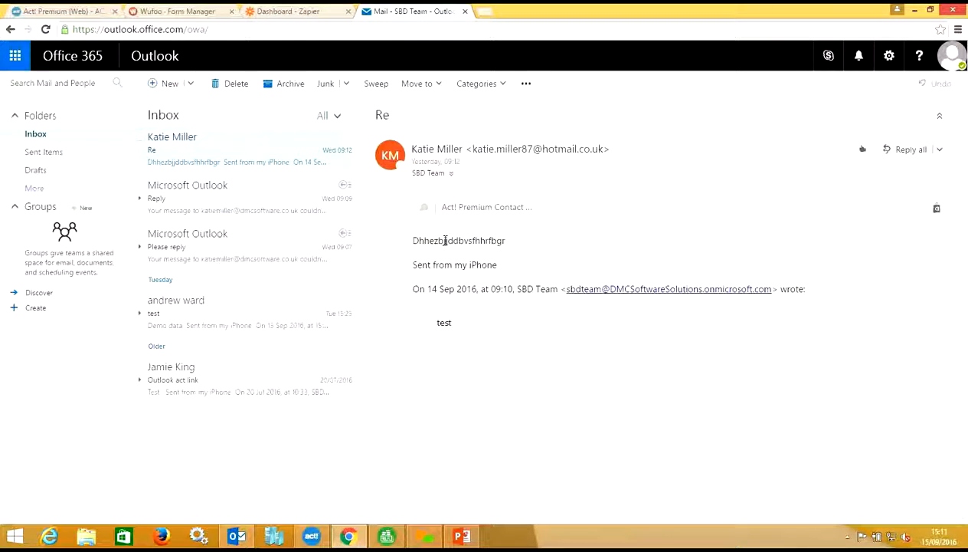
{"action": "left_click", "coordinate": [482, 213]}
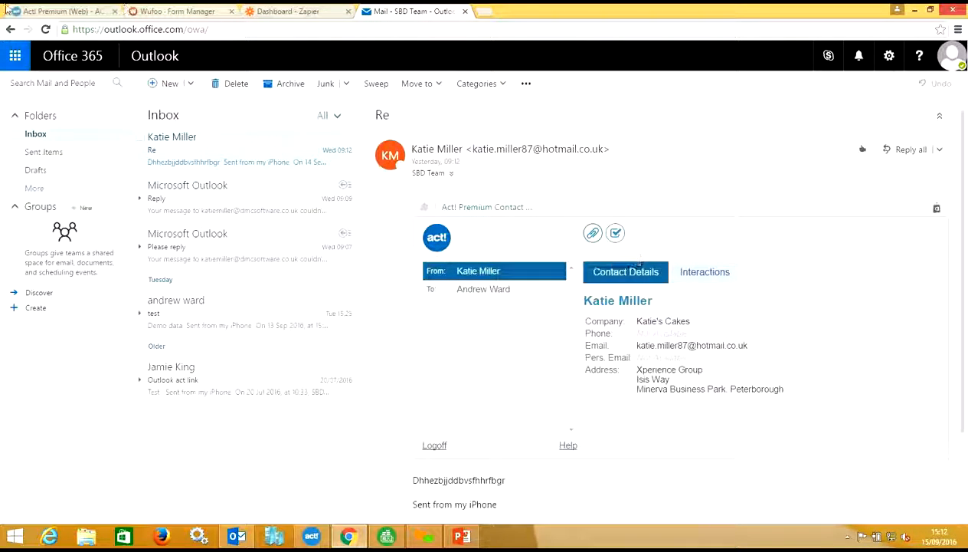
Switch to Act! Premium, look up the email sender by first name and open the contact record.
{"action": "left_click", "coordinate": [34, 9]}
{"action": "left_click", "coordinate": [33, 169]}
{"action": "type", "text": "katie"}
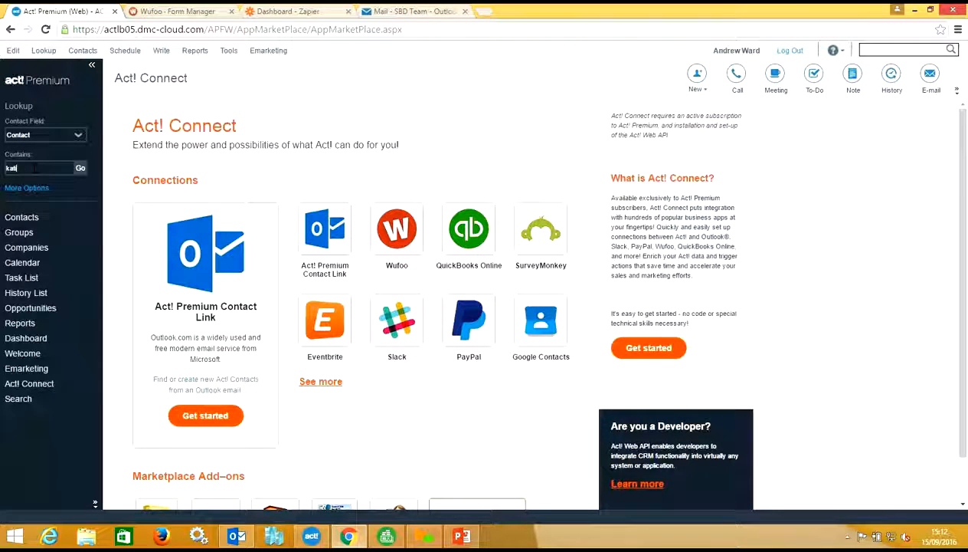
{"action": "left_click", "coordinate": [81, 169]}
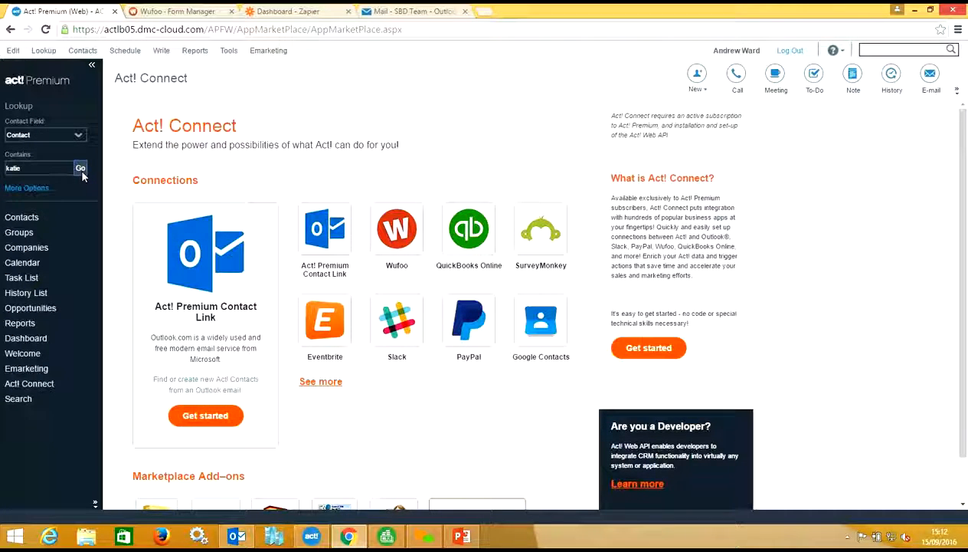
{"action": "left_click", "coordinate": [39, 219]}
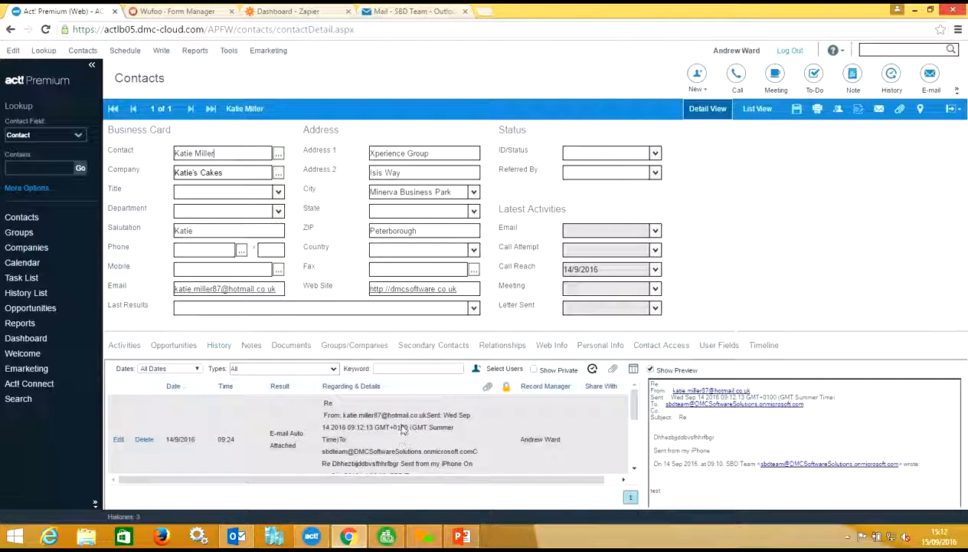
Back in Outlook, preview the add-in's Schedule To-Do form without saving, and view the sender's Interactions.
{"action": "left_click", "coordinate": [434, 12]}
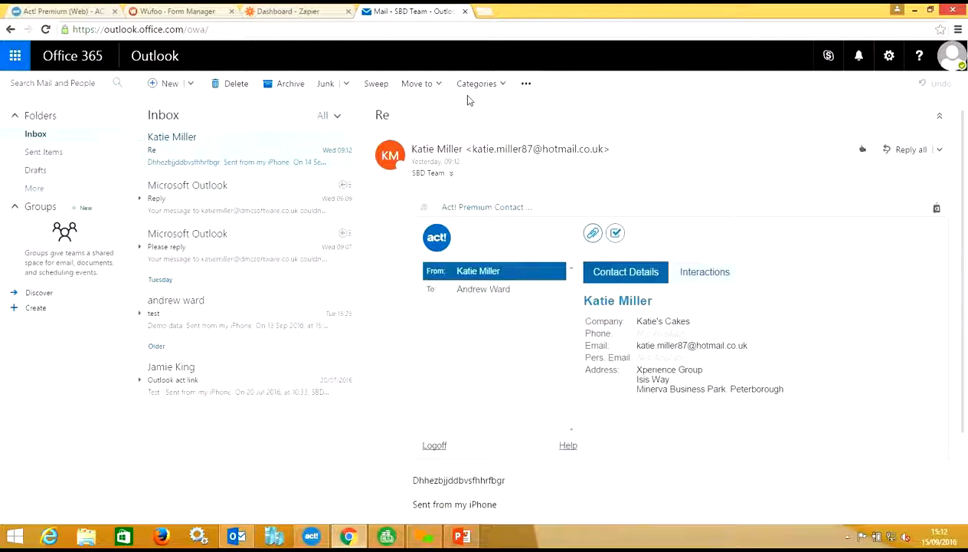
{"action": "left_click", "coordinate": [618, 233]}
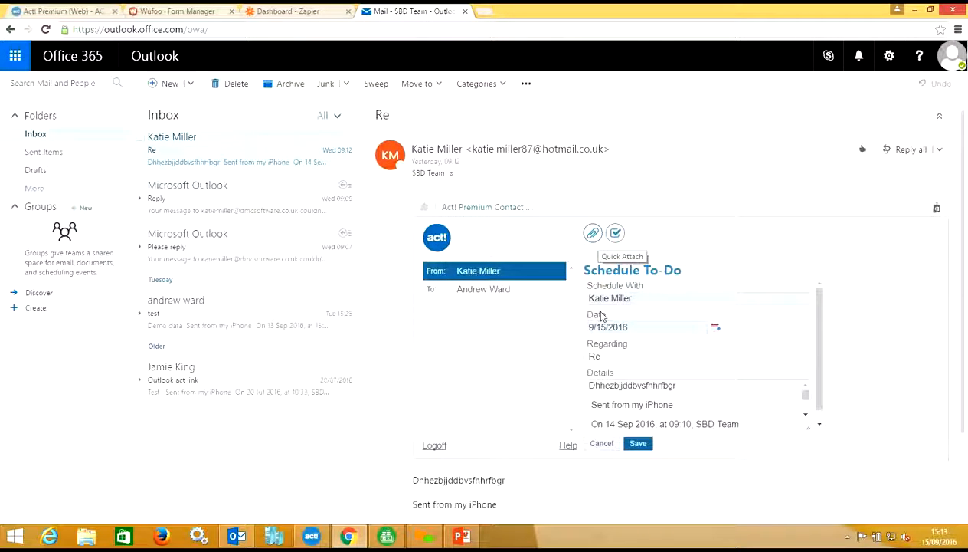
{"action": "left_click", "coordinate": [601, 443]}
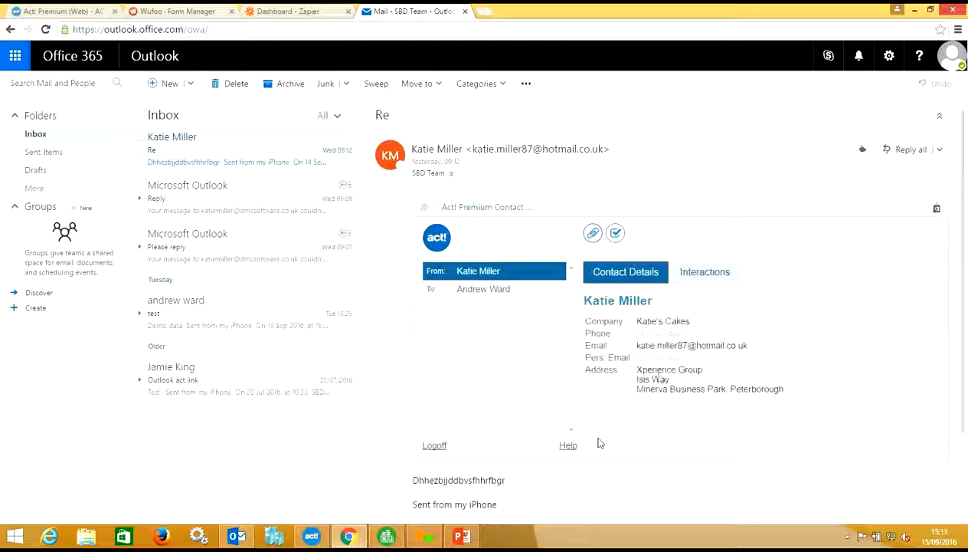
{"action": "left_click", "coordinate": [708, 277]}
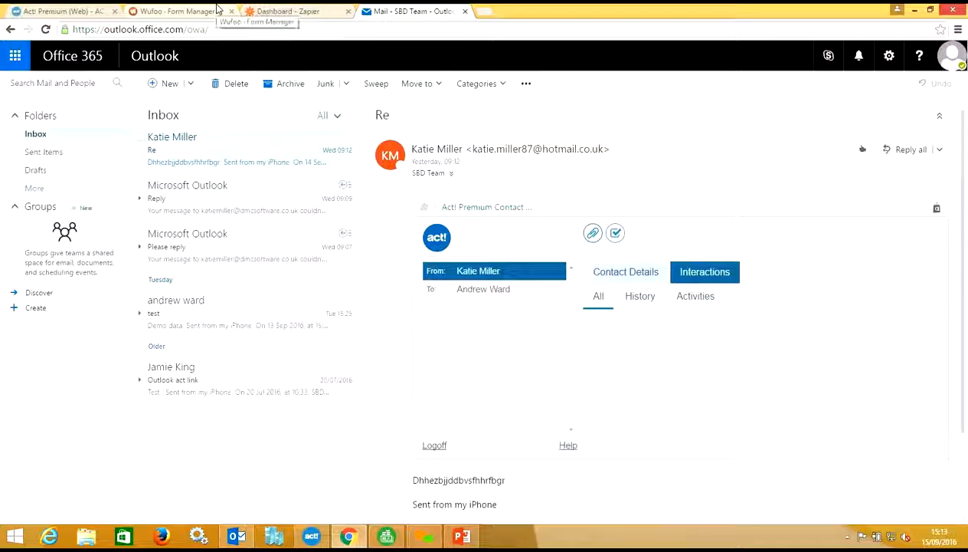
Switch to Act! Premium and open the Act! Connect page again.
{"action": "left_click", "coordinate": [92, 11]}
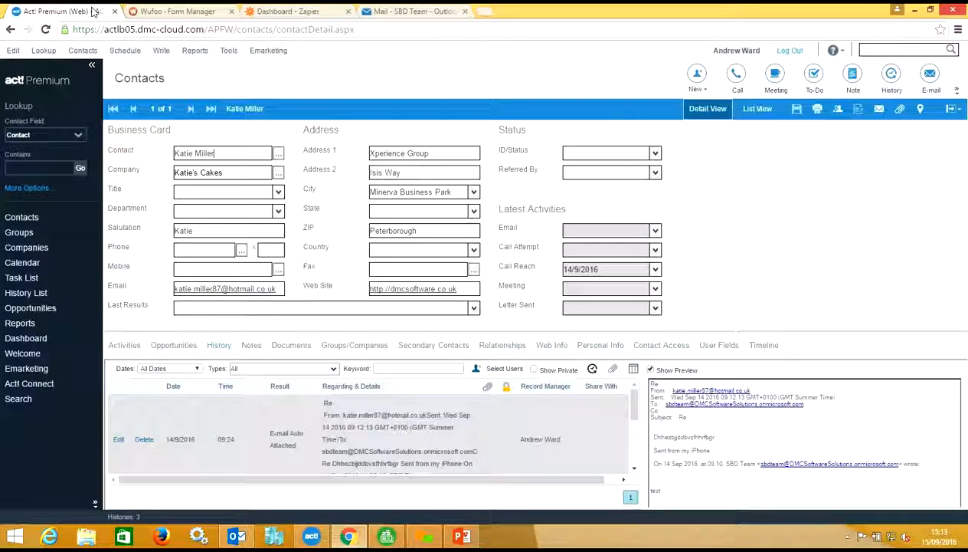
{"action": "left_click", "coordinate": [23, 383]}
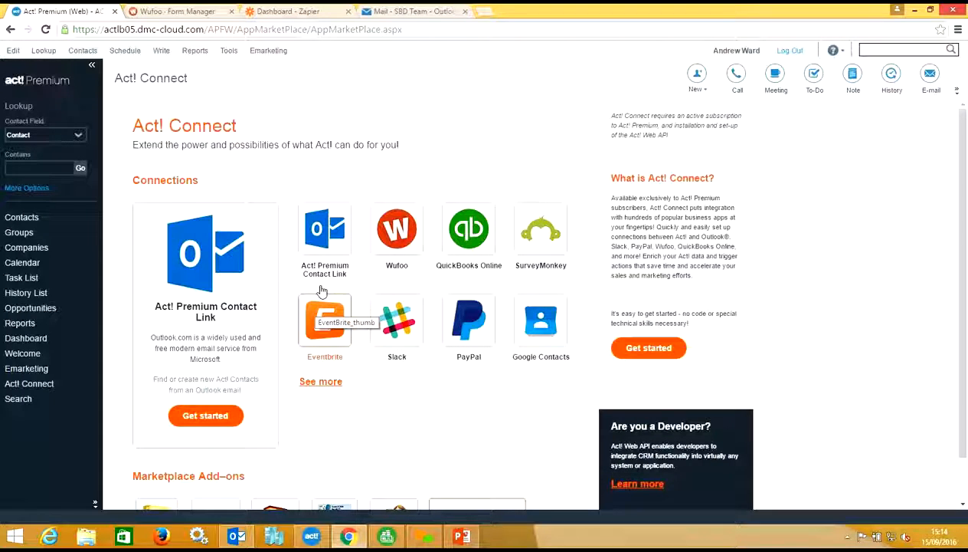
Switch to Zapier, open the Explore page and search its app directory for "act".
{"action": "left_click", "coordinate": [312, 11]}
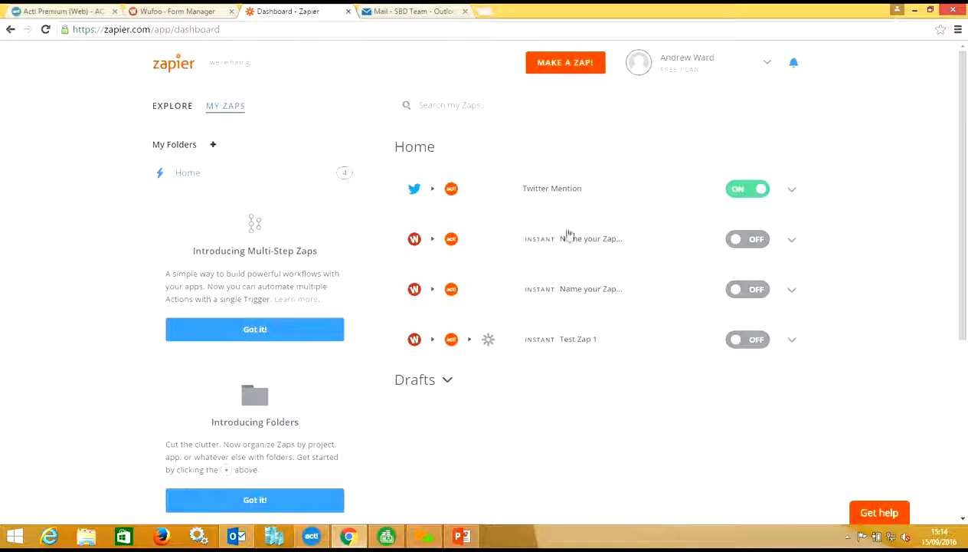
{"action": "left_click", "coordinate": [175, 63]}
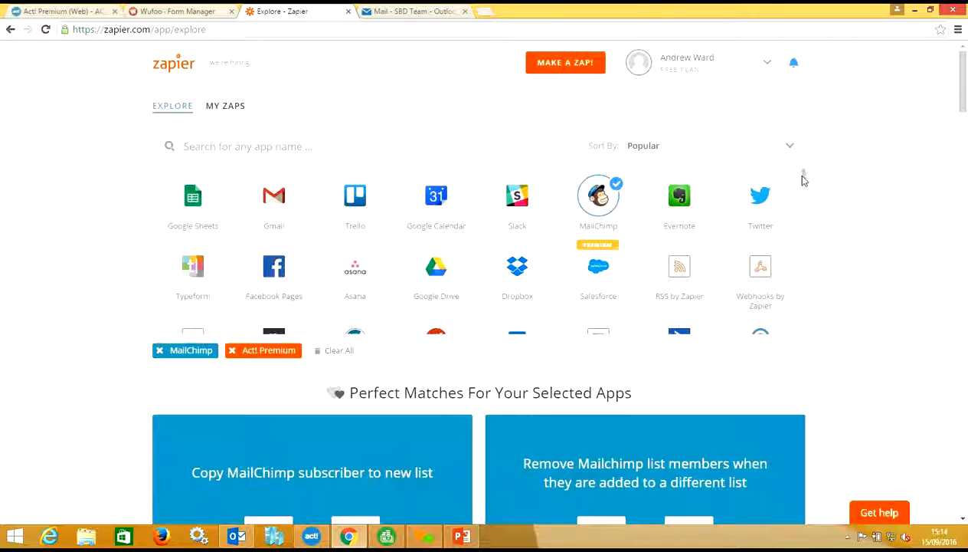
{"action": "scroll", "coordinate": [804, 177], "scroll_direction": "down", "scroll_amount": 2}
{"action": "scroll", "coordinate": [804, 182], "scroll_direction": "up", "scroll_amount": 2}
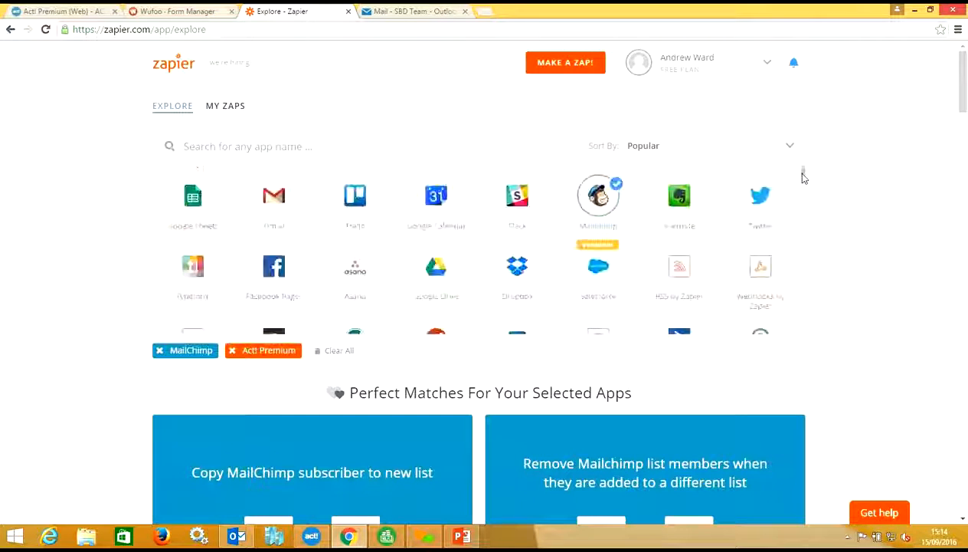
{"action": "left_click", "coordinate": [372, 134]}
{"action": "type", "text": "act"}
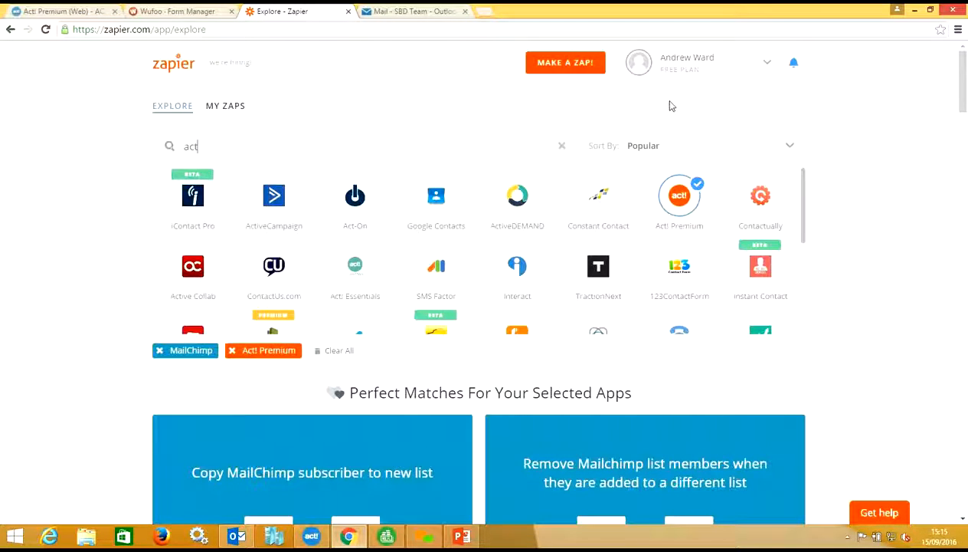
Go to My Zaps and open the first unnamed Wufoo-to-Act! zap in the editor.
{"action": "left_click", "coordinate": [682, 77]}
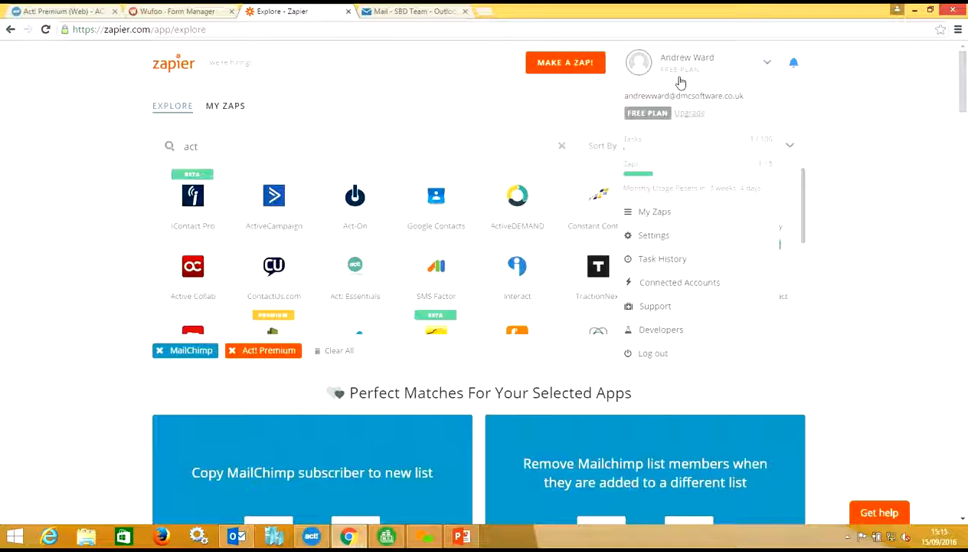
{"action": "left_click", "coordinate": [680, 214]}
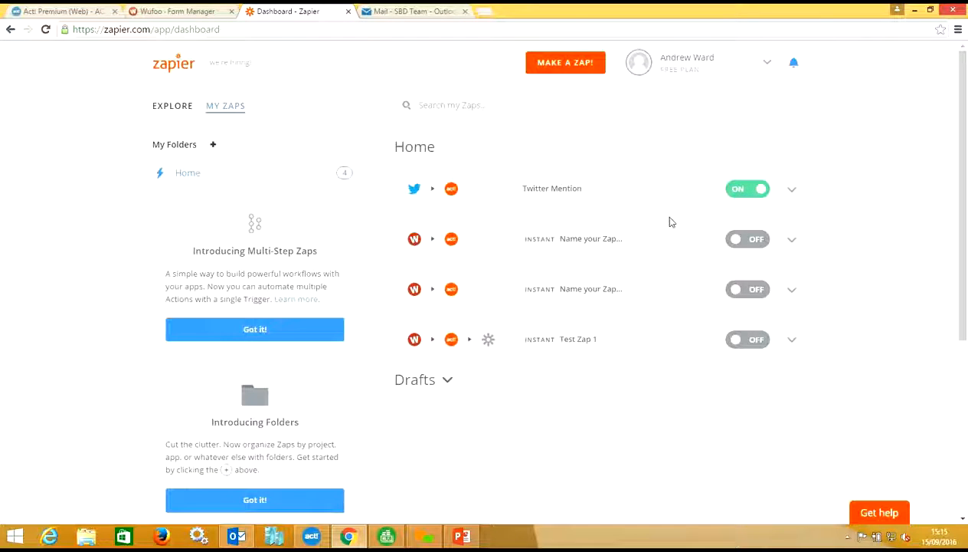
{"action": "left_click", "coordinate": [497, 240]}
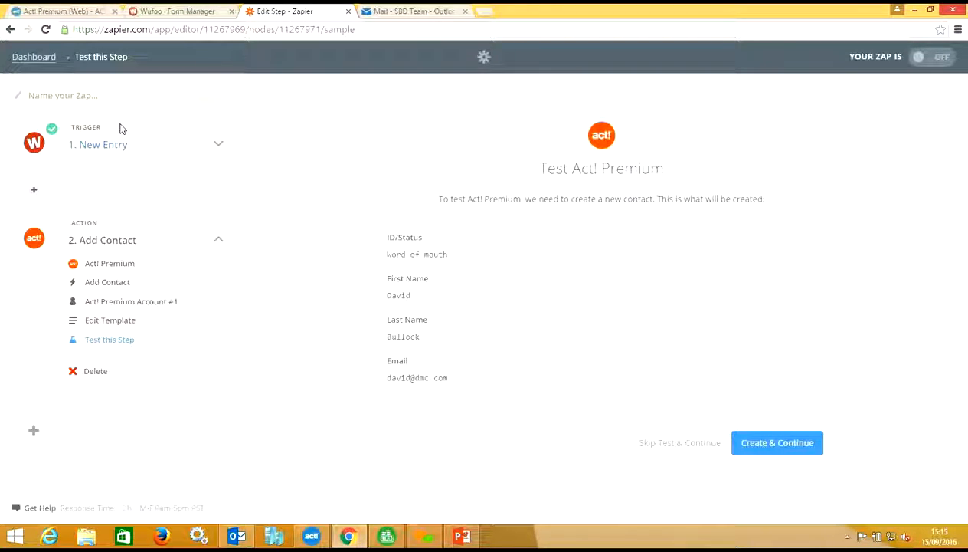
Switch to Wufoo, look over First test form 01.03 in the form builder and return to the Form Manager.
{"action": "left_click", "coordinate": [205, 10]}
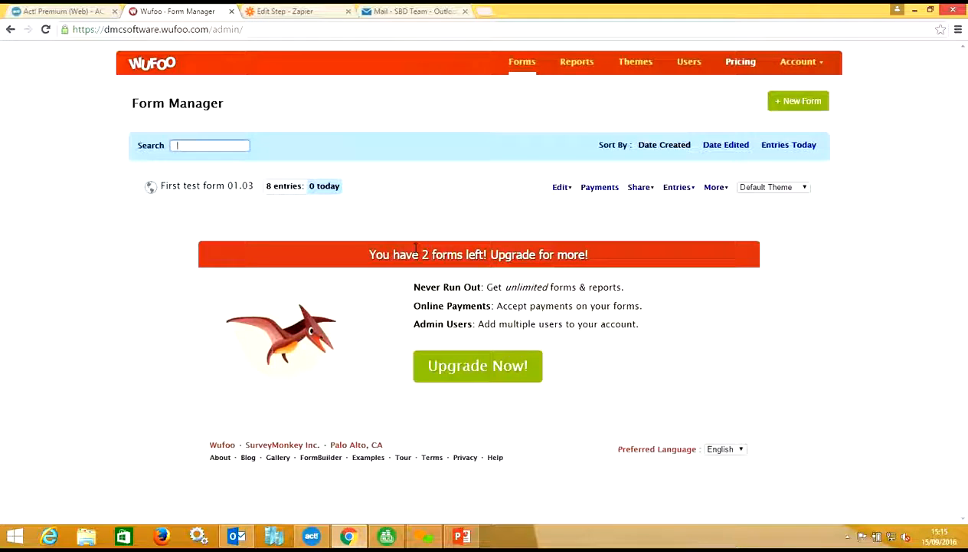
{"action": "left_click", "coordinate": [237, 195]}
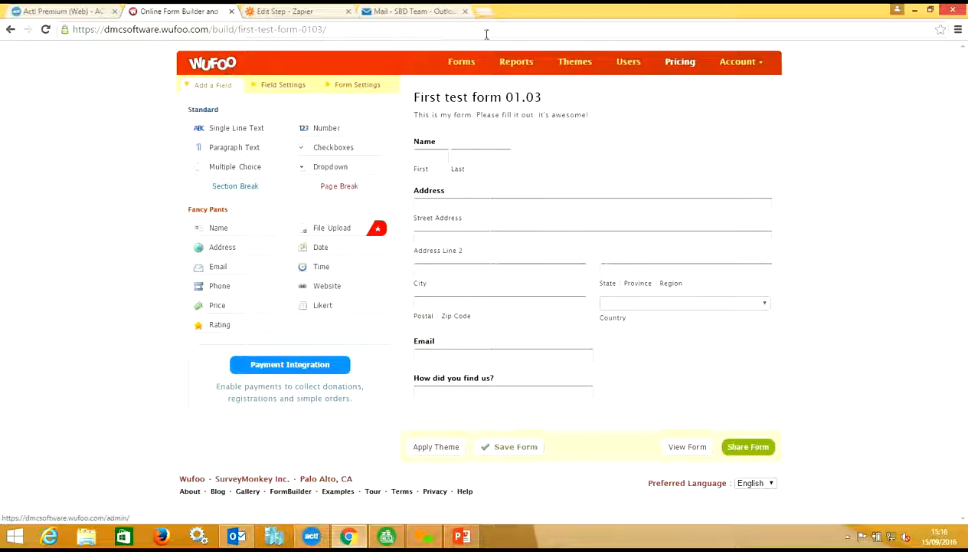
{"action": "left_click", "coordinate": [11, 31]}
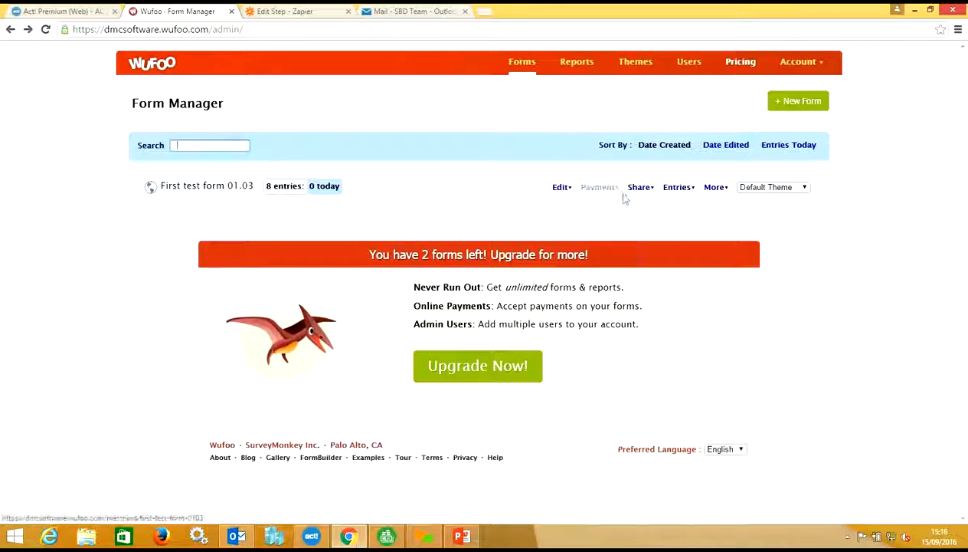
Open the sharing page of First test form 01.03 and copy the form's permanent link.
{"action": "left_click", "coordinate": [637, 192]}
{"action": "left_click", "coordinate": [636, 192]}
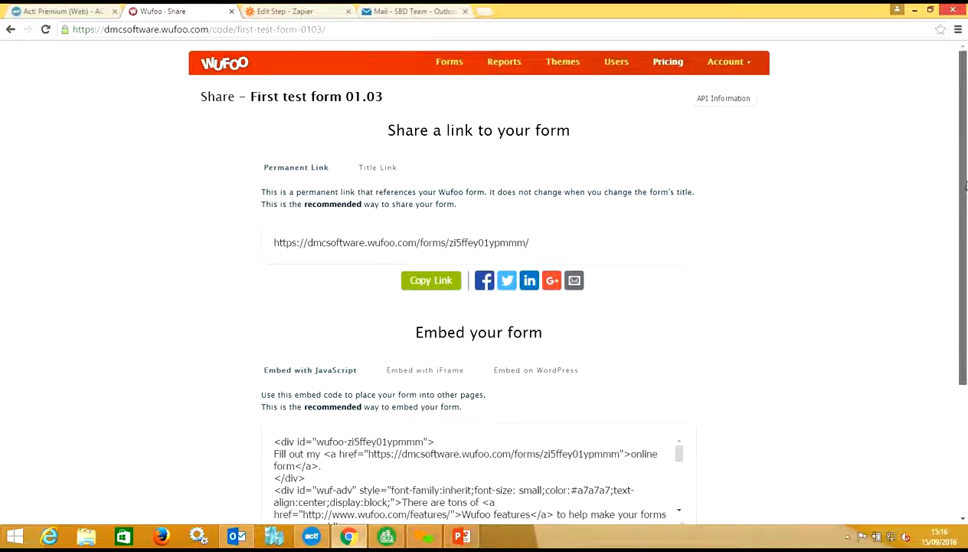
{"action": "left_click_drag", "start_coordinate": [952, 169], "coordinate": [955, 261]}
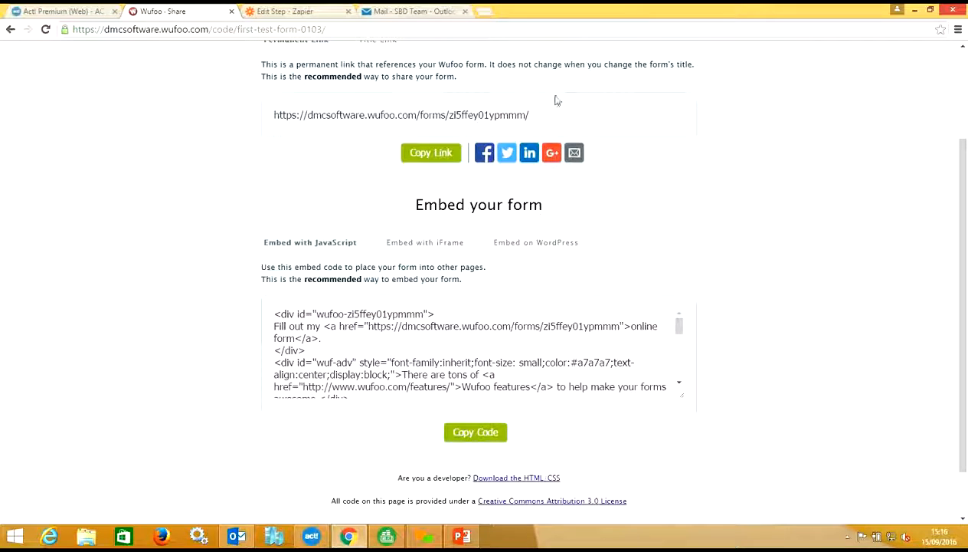
{"action": "left_click", "coordinate": [536, 114]}
{"action": "left_click_drag", "start_coordinate": [536, 114], "coordinate": [33, 105]}
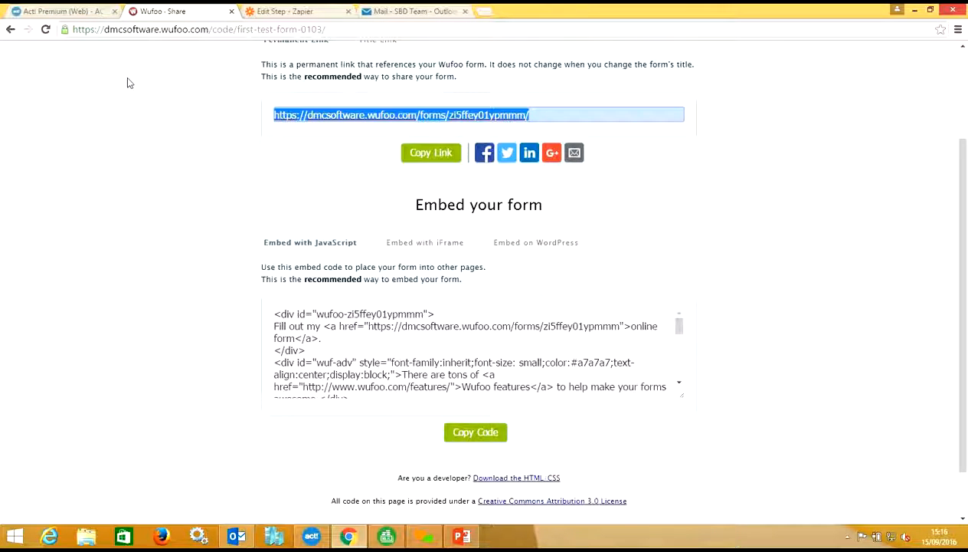
Open the copied Wufoo form link in a new browser tab.
{"action": "left_click", "coordinate": [485, 10]}
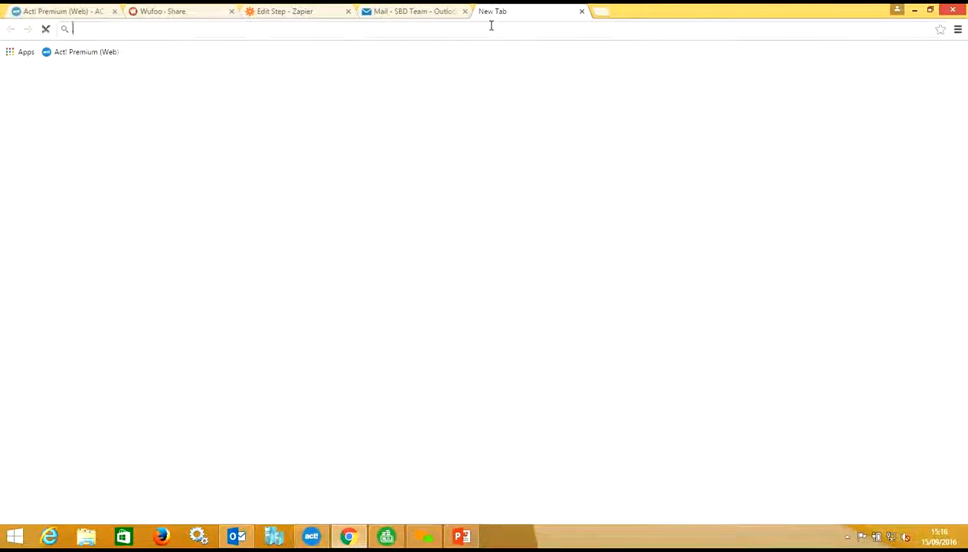
{"action": "type", "text": "https://dmcsoftware.wufoo.com/forms/z15ffey01ypmmm/"}
{"action": "key", "text": "Return"}
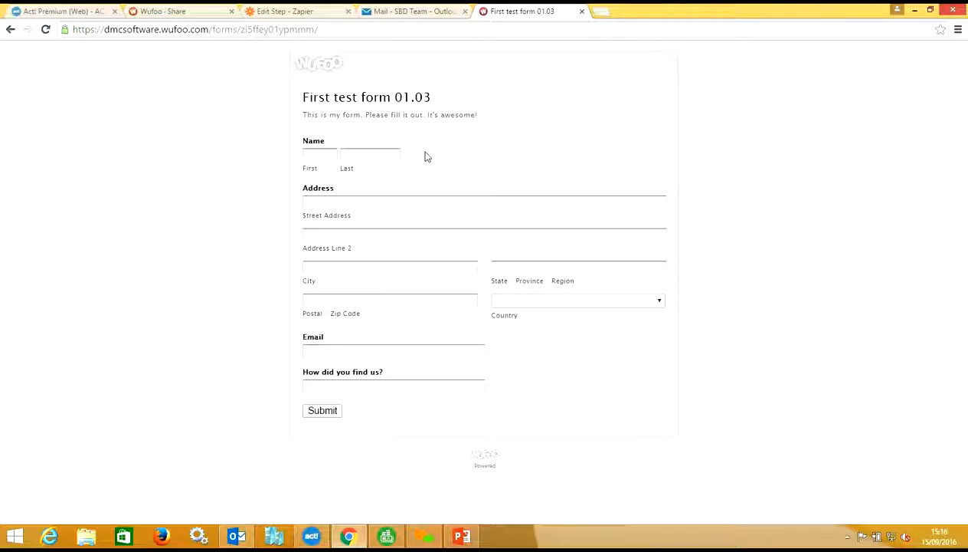
Switch to Act! Premium and open the Contacts view.
{"action": "left_click", "coordinate": [40, 11]}
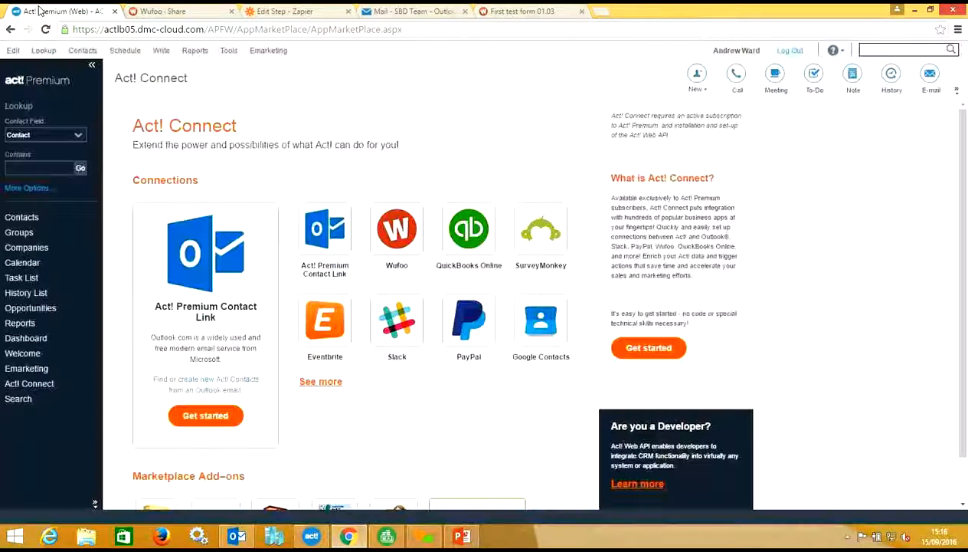
{"action": "left_click", "coordinate": [36, 218]}
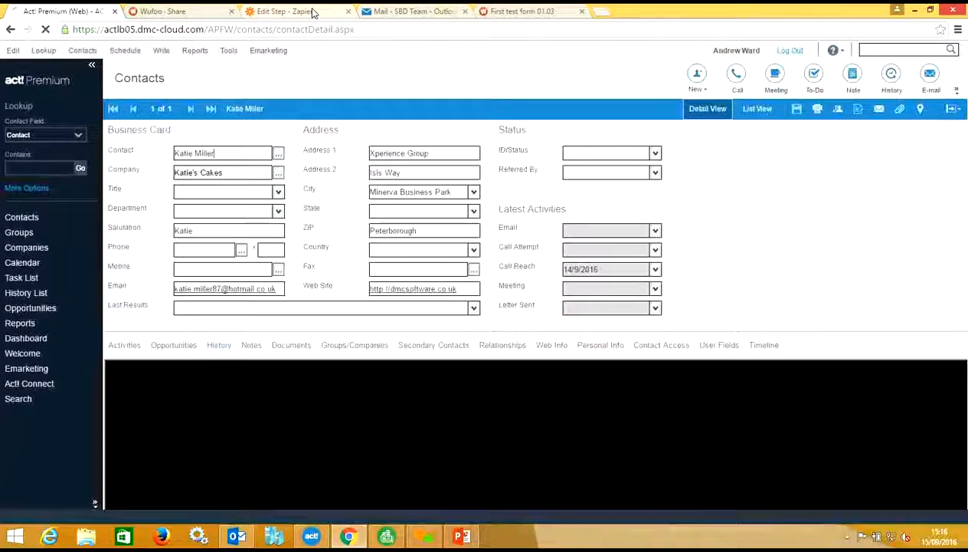
Back in Zapier, choose Wufoo as the zap's trigger app and accept New Entry as the trigger.
{"action": "left_click", "coordinate": [311, 10]}
{"action": "left_click", "coordinate": [134, 151]}
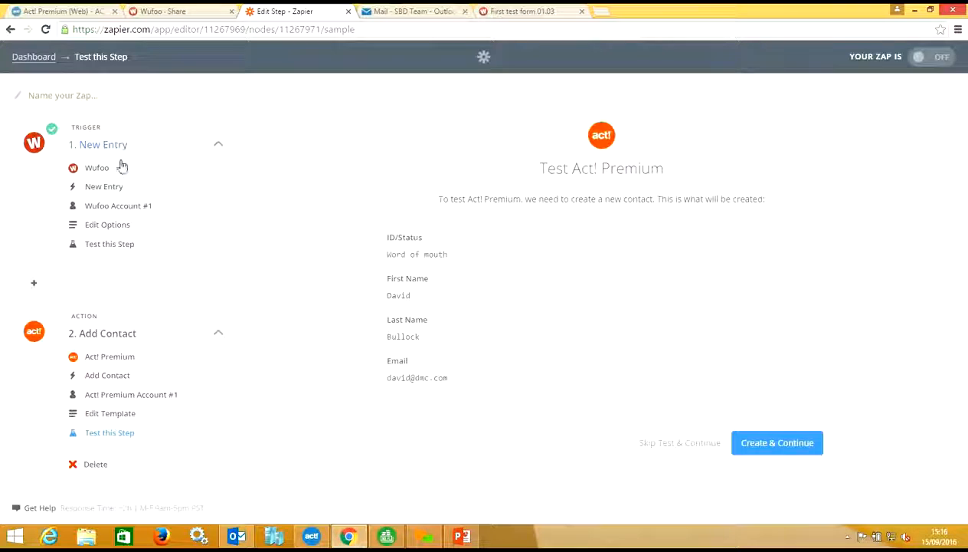
{"action": "left_click", "coordinate": [119, 169]}
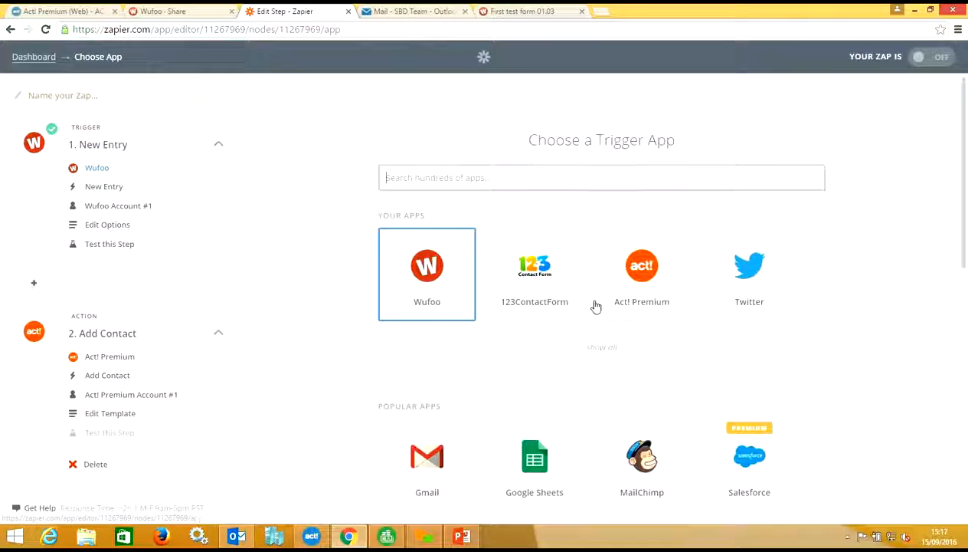
{"action": "left_click", "coordinate": [433, 295]}
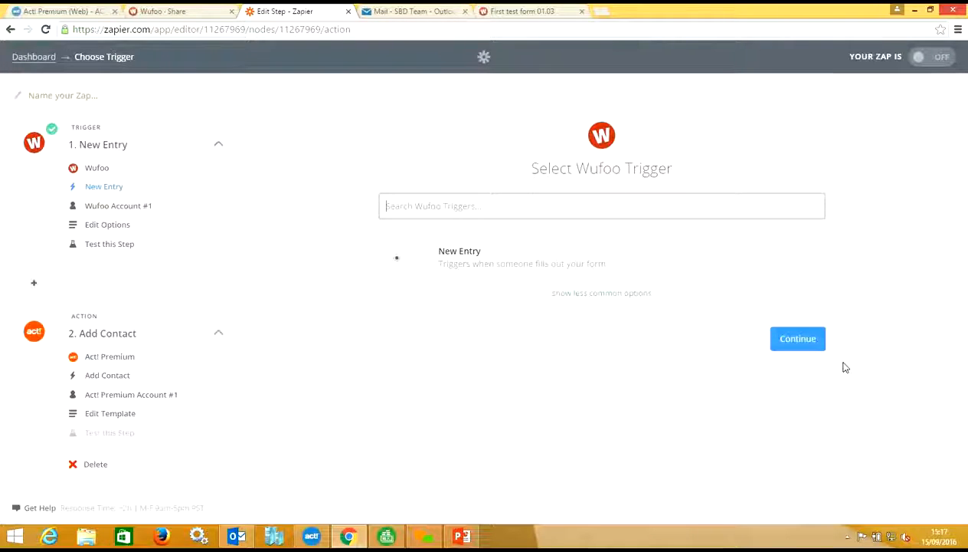
{"action": "left_click", "coordinate": [819, 350]}
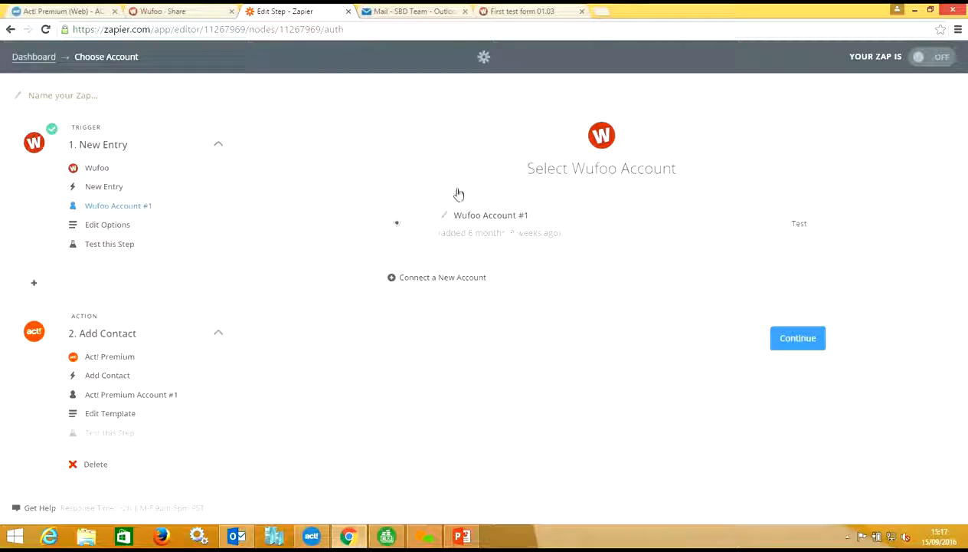
Accept Wufoo Account #1 and First test form 01.03 for the trigger, and continue past the Wufoo test to the action.
{"action": "left_click", "coordinate": [806, 350]}
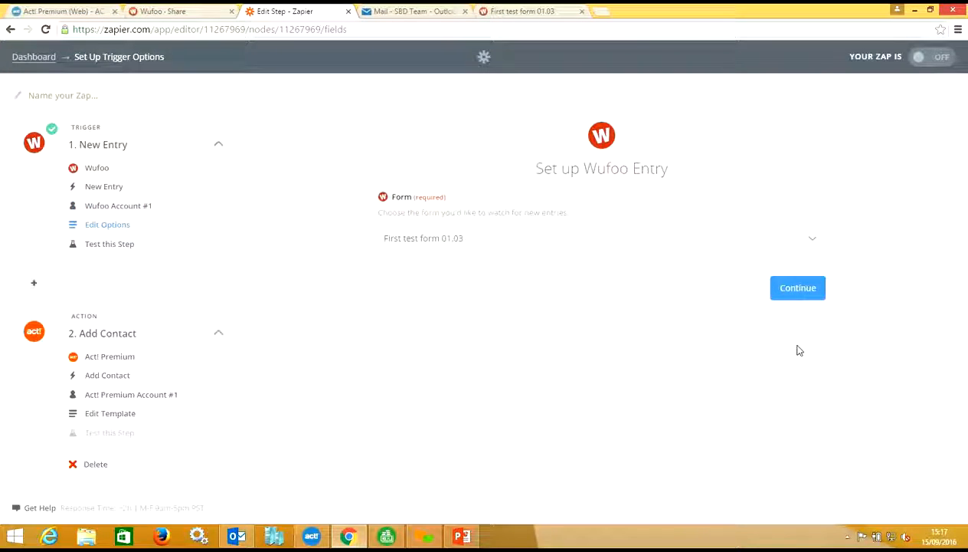
{"action": "left_click", "coordinate": [214, 13]}
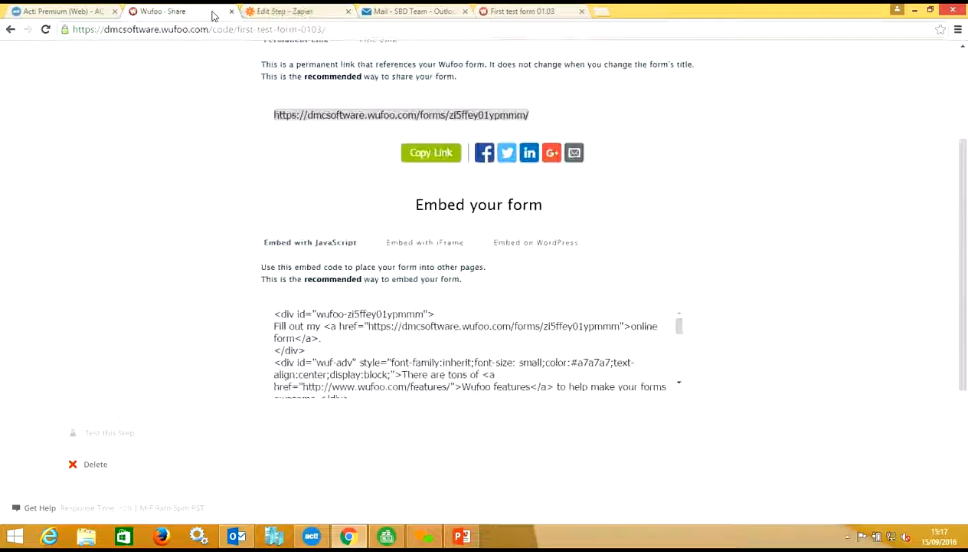
{"action": "left_click", "coordinate": [295, 16]}
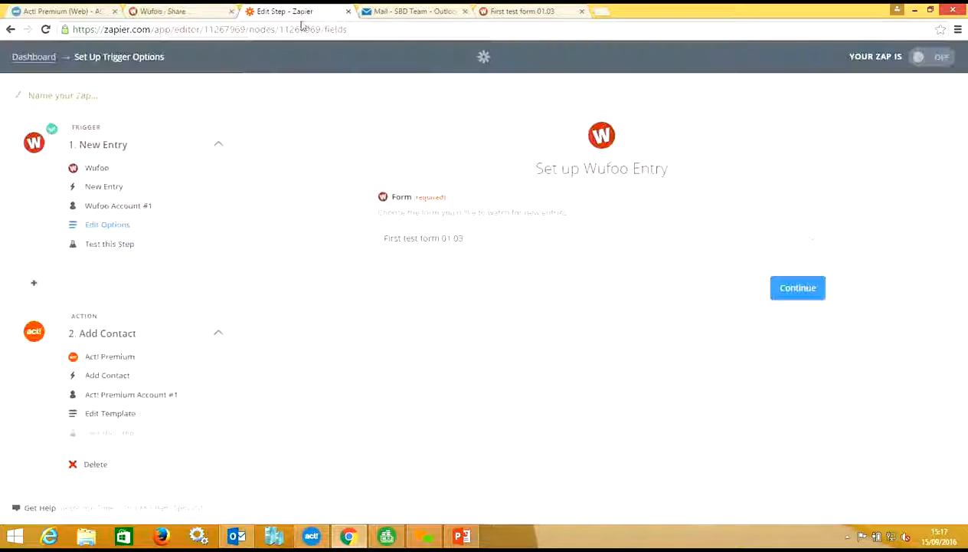
{"action": "left_click", "coordinate": [805, 296]}
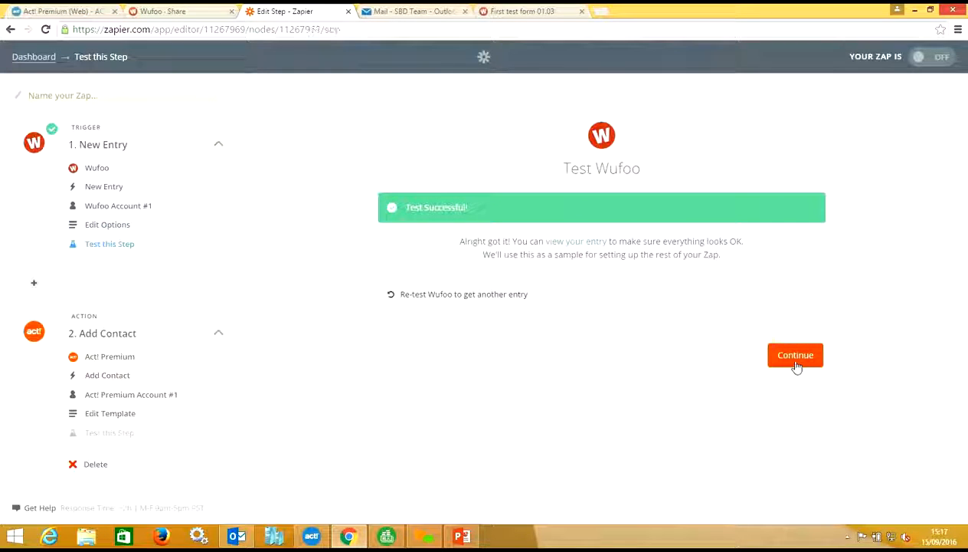
{"action": "left_click", "coordinate": [795, 364]}
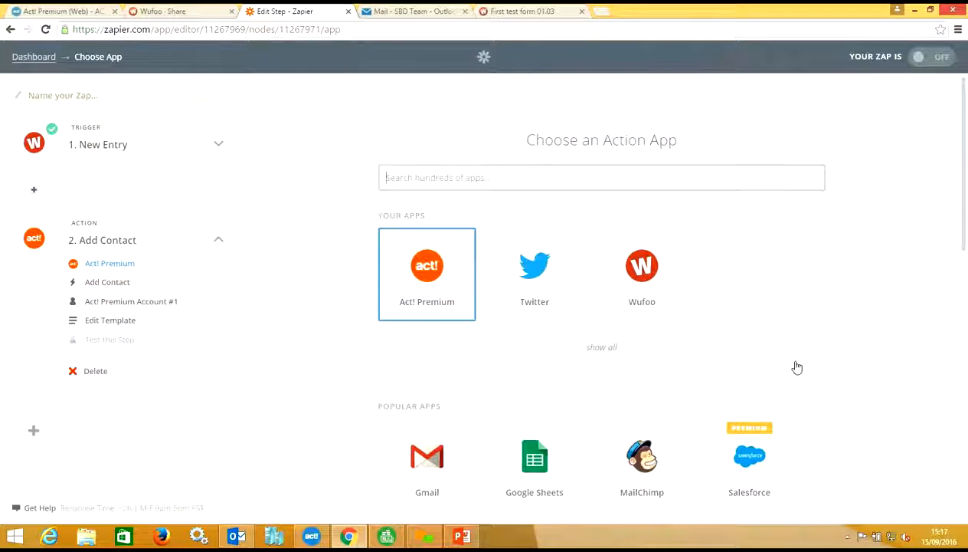
Choose Act! Premium as the action app, keep the Add Contact action and continue with Act! Premium Account #1.
{"action": "left_click", "coordinate": [416, 264]}
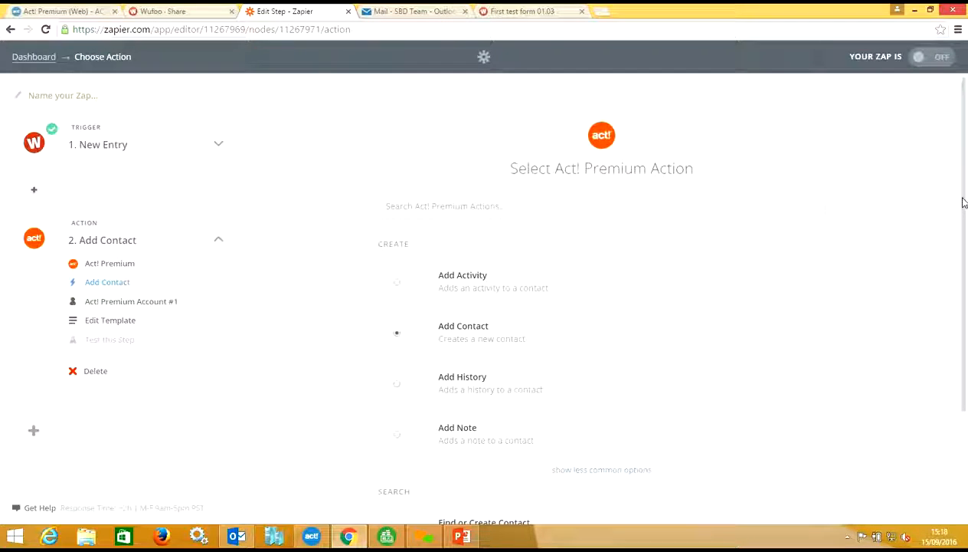
{"action": "left_click_drag", "start_coordinate": [964, 206], "coordinate": [964, 270]}
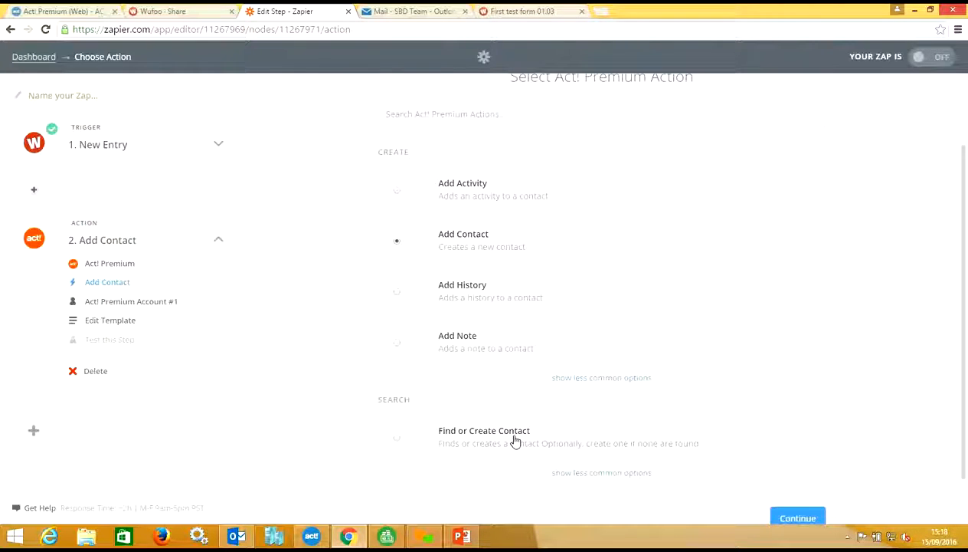
{"action": "left_click", "coordinate": [783, 518]}
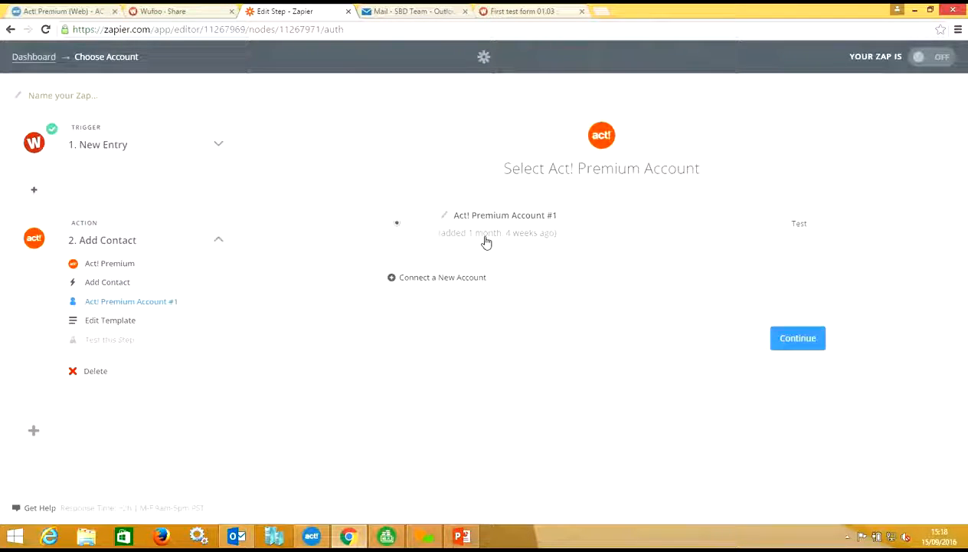
{"action": "left_click", "coordinate": [793, 339]}
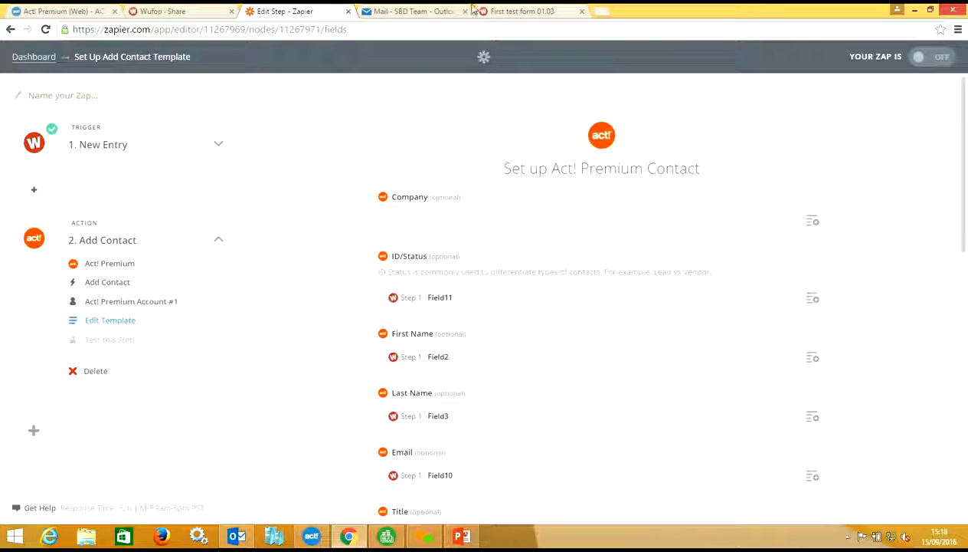
View the live First test form 01.03 to compare its fields with the Act! contact template in Zapier.
{"action": "left_click", "coordinate": [162, 12]}
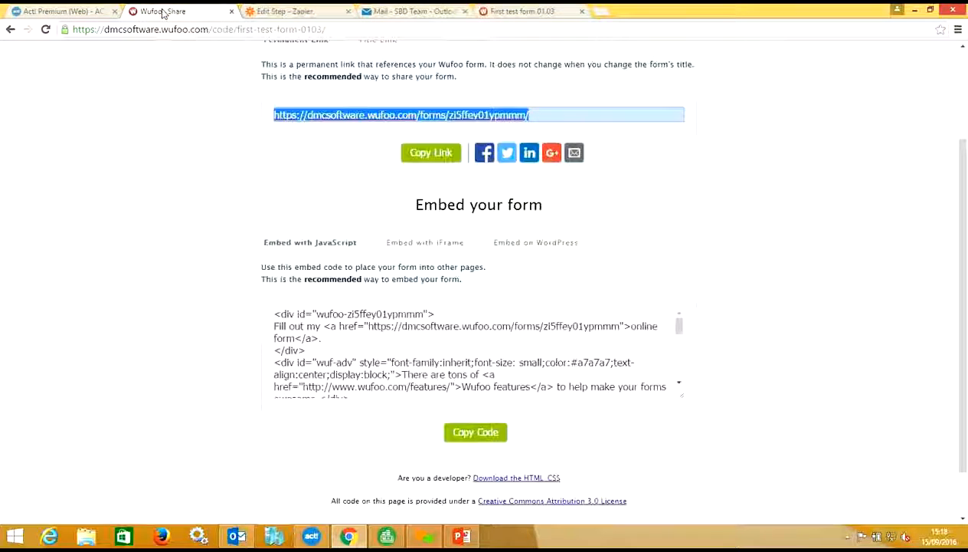
{"action": "left_click", "coordinate": [558, 11]}
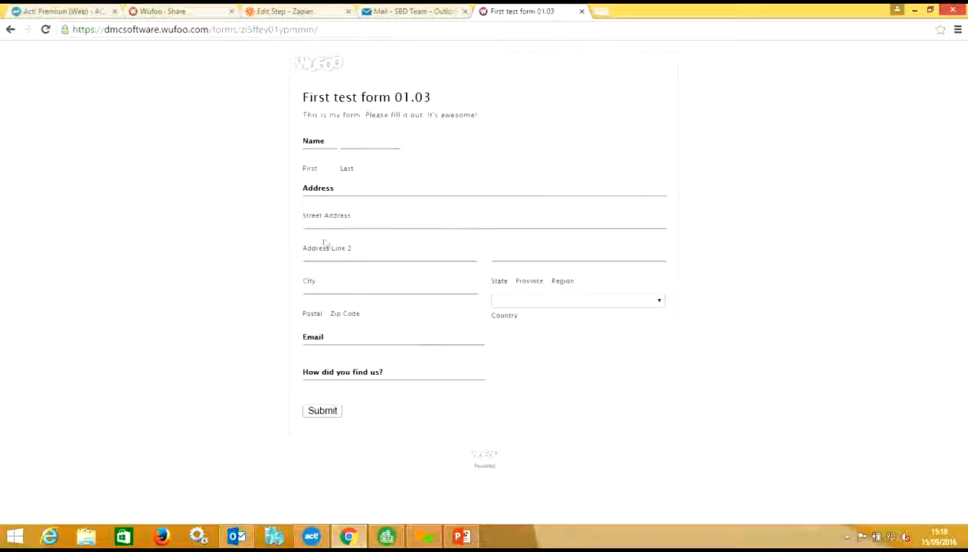
{"action": "left_click", "coordinate": [327, 13]}
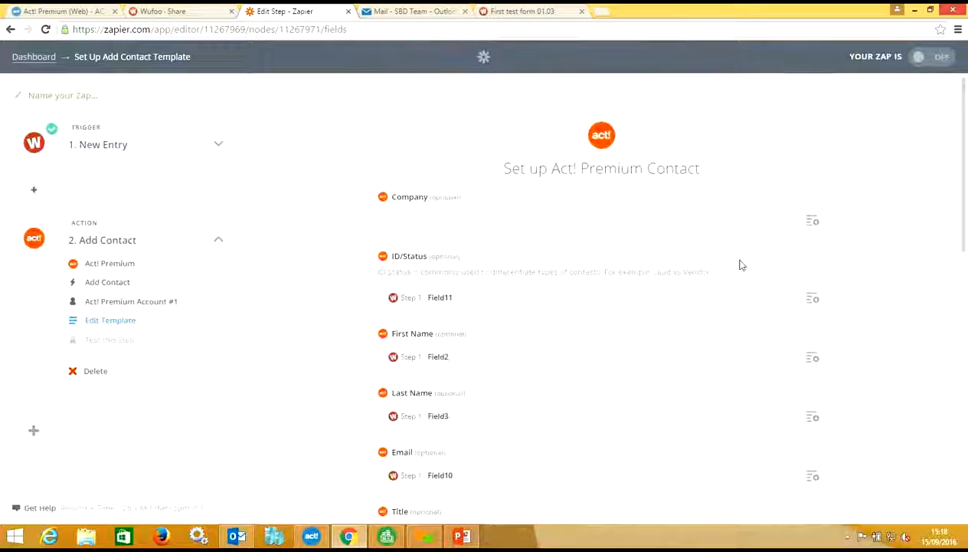
Review the Act! contact field mapping through to Website, accept it and skip the Act! Premium test.
{"action": "left_click_drag", "start_coordinate": [964, 161], "coordinate": [964, 186]}
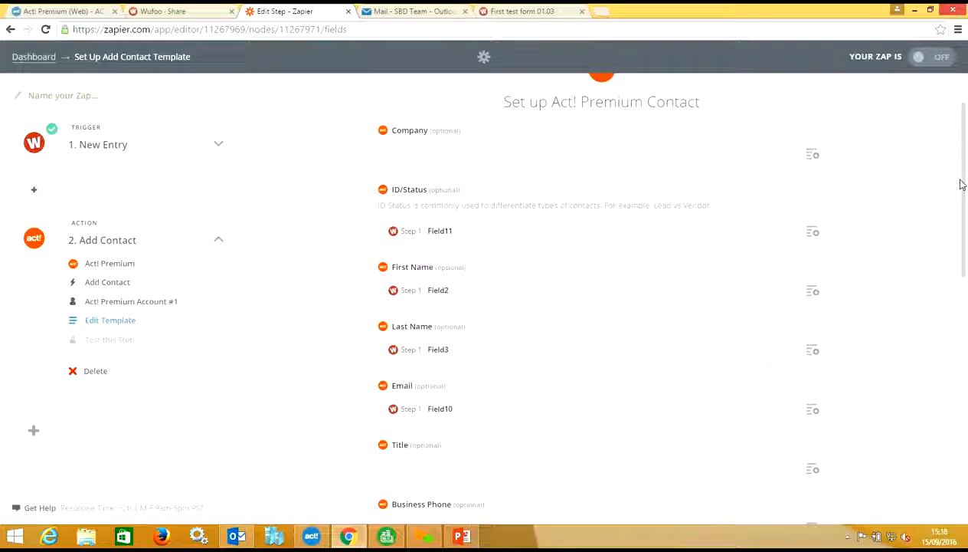
{"action": "left_click_drag", "start_coordinate": [964, 189], "coordinate": [963, 229]}
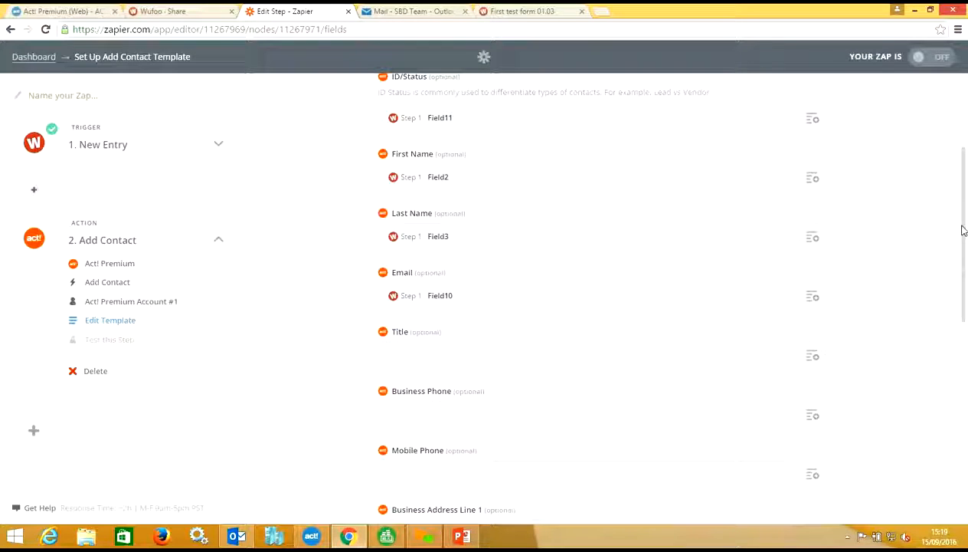
{"action": "left_click_drag", "start_coordinate": [963, 230], "coordinate": [948, 442]}
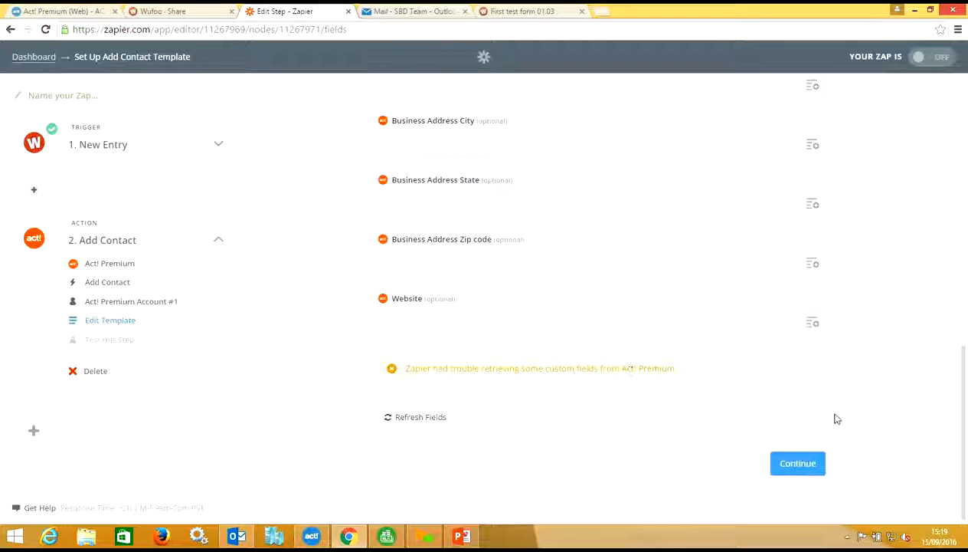
{"action": "left_click", "coordinate": [800, 465]}
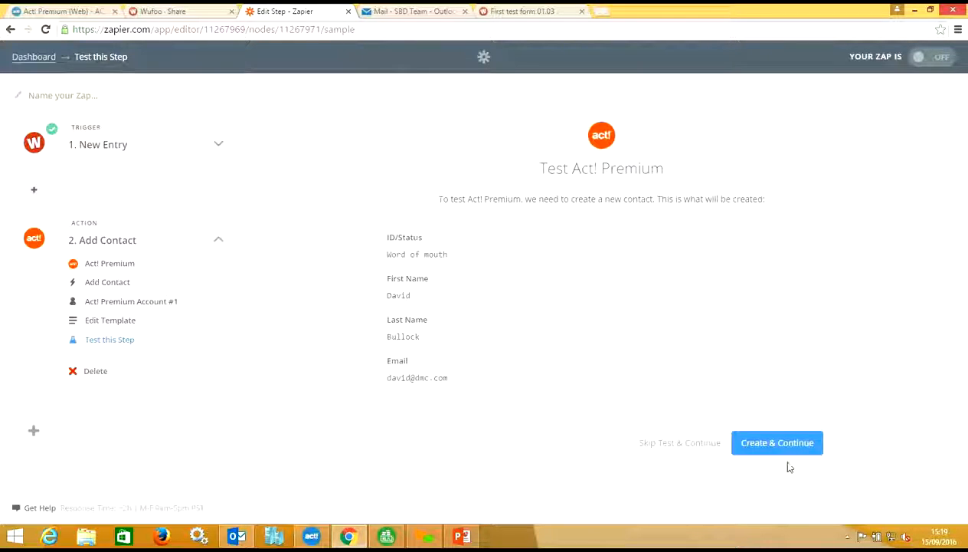
{"action": "left_click", "coordinate": [713, 446]}
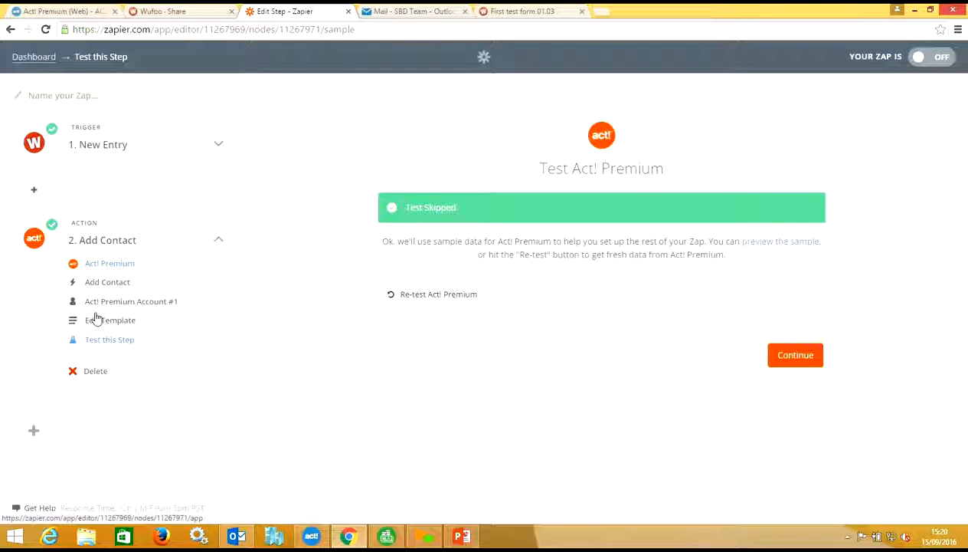
Add a third action step to the zap and browse the available action apps down to the built-in ones.
{"action": "left_click", "coordinate": [33, 430]}
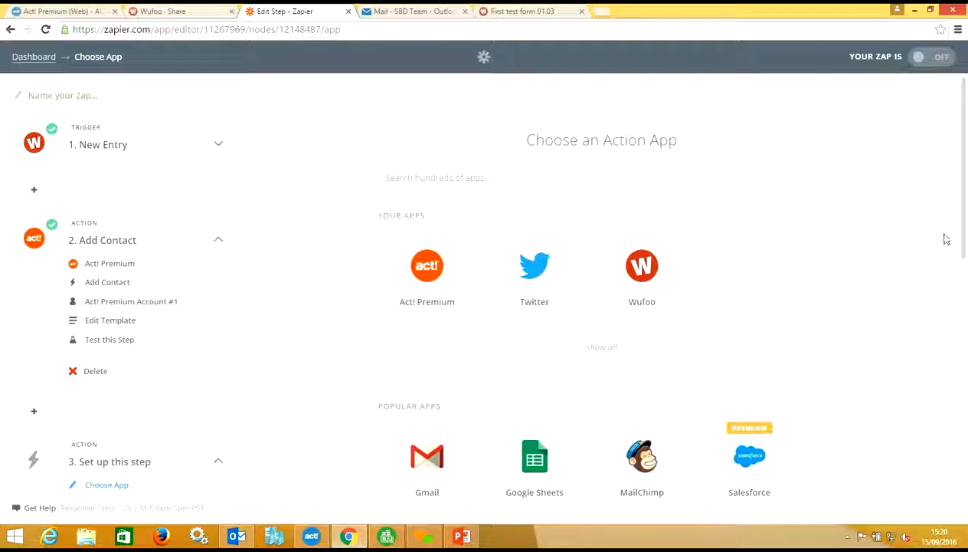
{"action": "scroll", "coordinate": [962, 245], "scroll_direction": "down", "scroll_amount": 3}
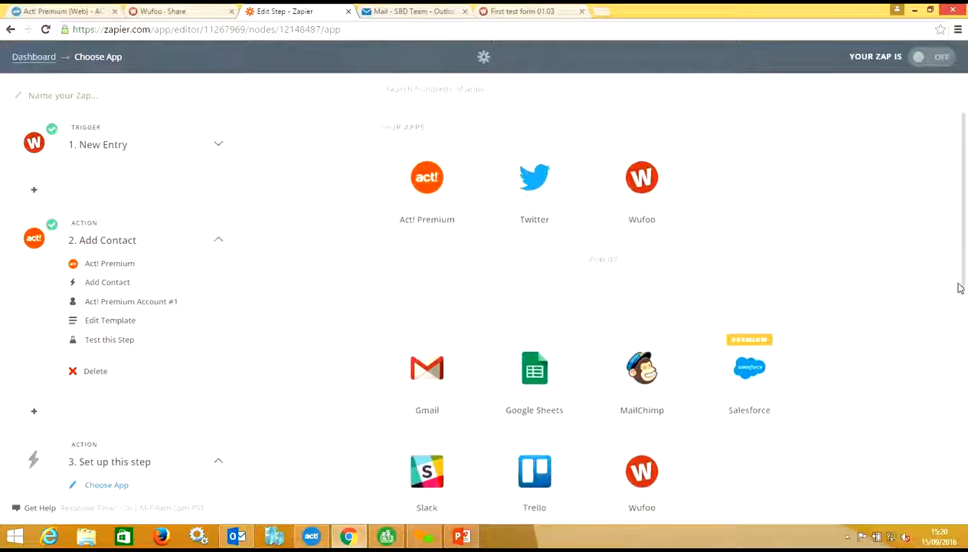
{"action": "scroll", "coordinate": [956, 374], "scroll_direction": "down", "scroll_amount": 5}
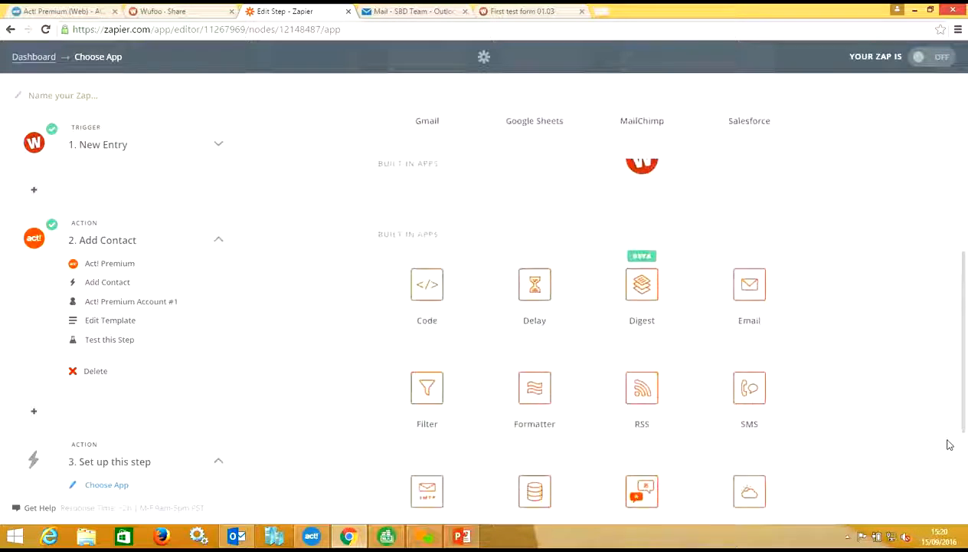
{"action": "scroll", "coordinate": [949, 453], "scroll_direction": "down", "scroll_amount": 1}
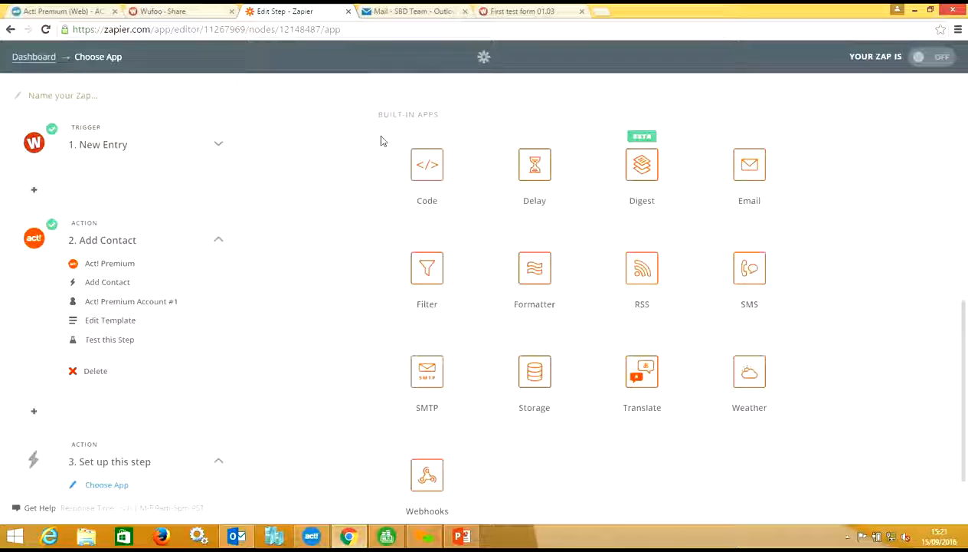
Switch to Act! Premium and select the contact's E-mail Sent history entry dated 15/09/2016.
{"action": "left_click", "coordinate": [312, 539]}
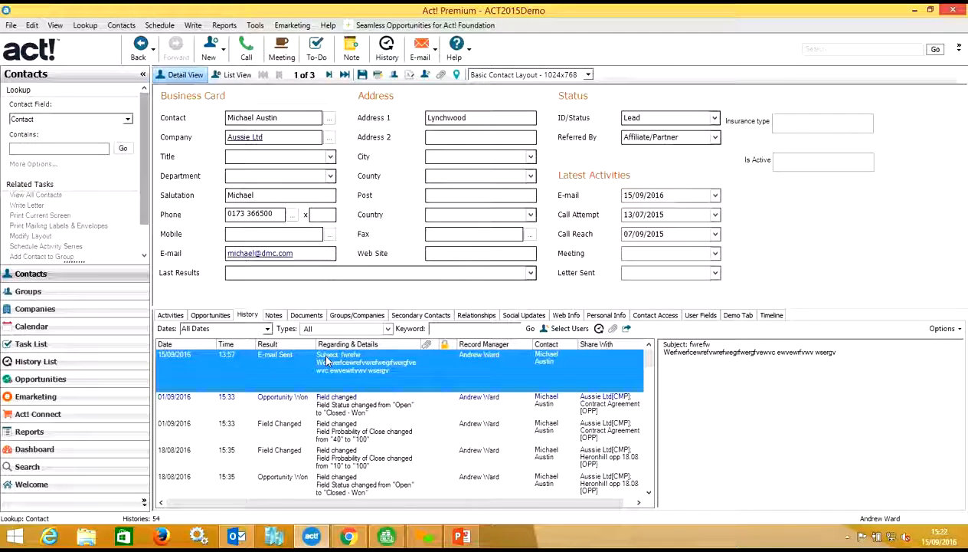
{"action": "key", "text": "Down"}
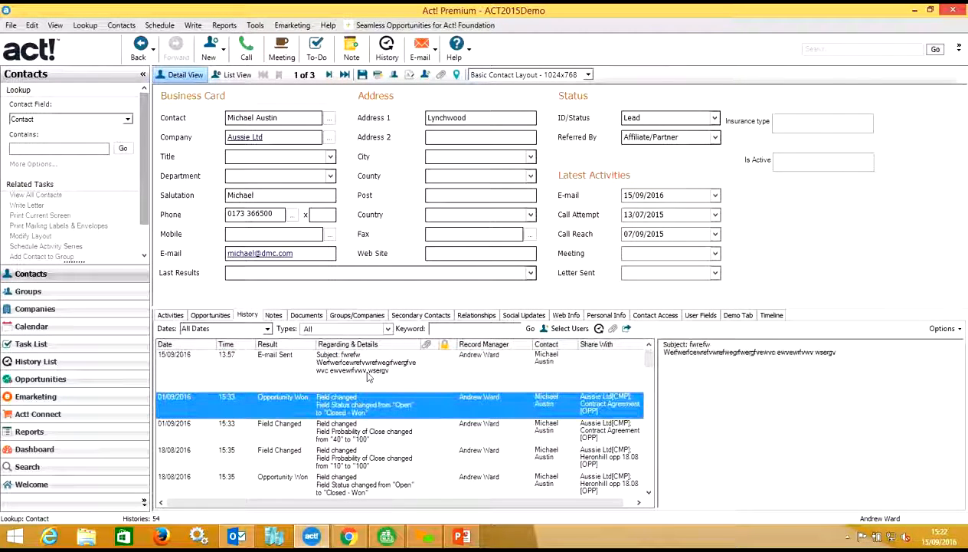
{"action": "left_click", "coordinate": [368, 376]}
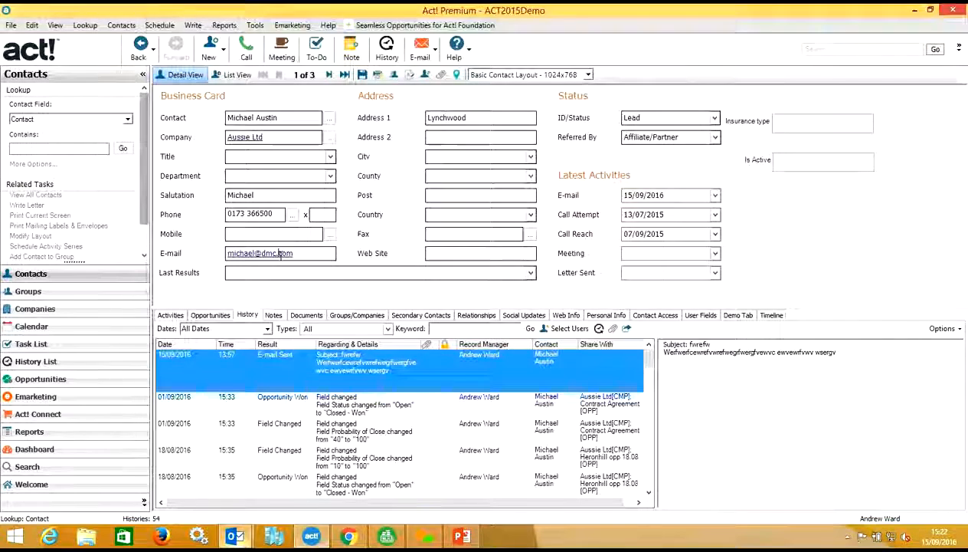
Send the contact an e-mail with subject "hijgfviy iugy9iuo ihyg89yi hiygy" and body "Ugiged wfeibhefcwserfewsc eiuwrhfwsf".
{"action": "type", "text": "hjjgfvjy iugy9iuo ihyg89yi hiygy"}
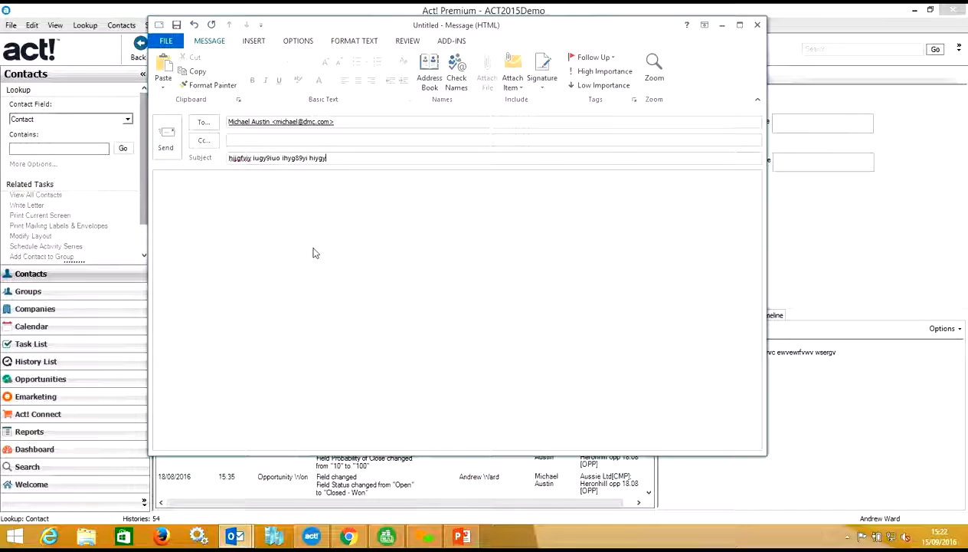
{"action": "left_click", "coordinate": [308, 186]}
{"action": "type", "text": "ugiged wfeibhefcwserfewsc eiuwrhfwsf"}
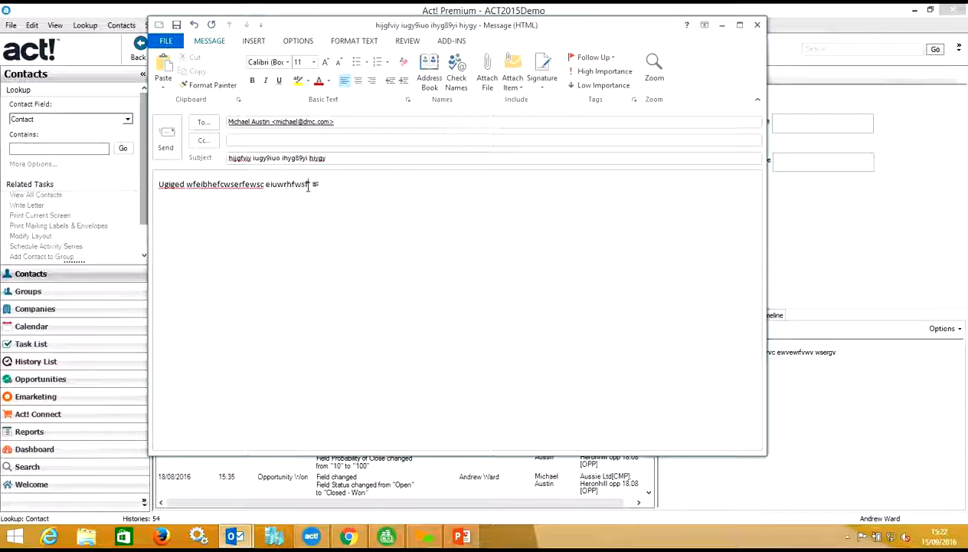
{"action": "left_click", "coordinate": [175, 137]}
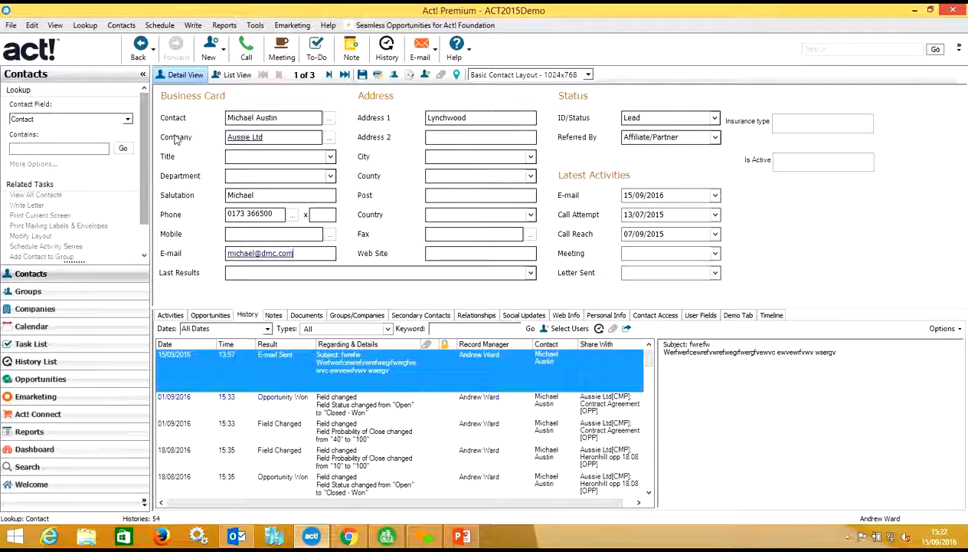
Save the contact record to refresh its history and select the newest E-mail Sent entry.
{"action": "left_click", "coordinate": [361, 79]}
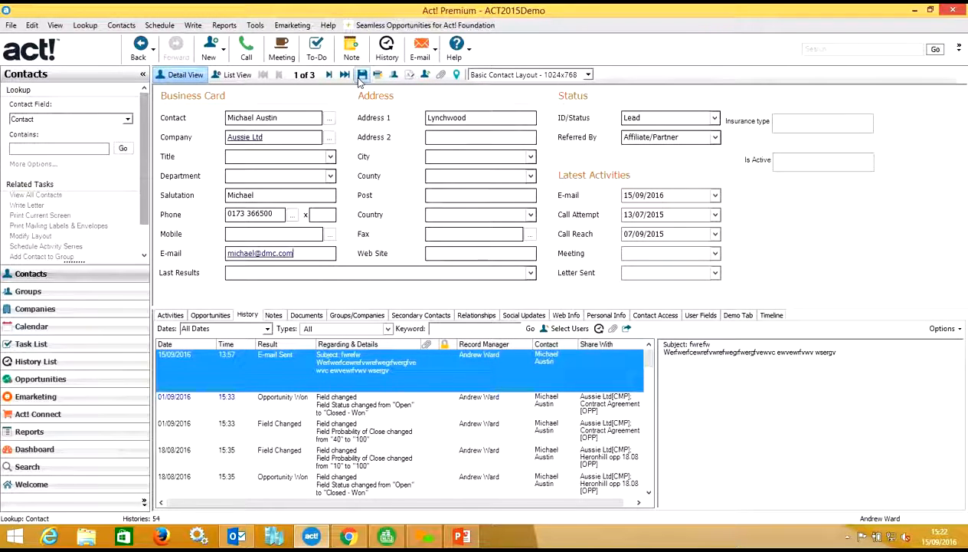
{"action": "left_click", "coordinate": [361, 75]}
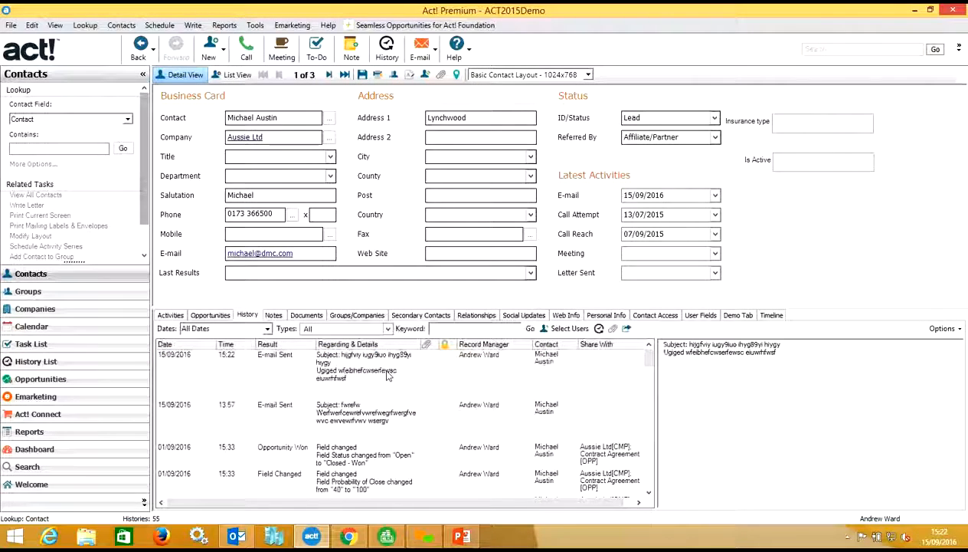
{"action": "left_click", "coordinate": [389, 375]}
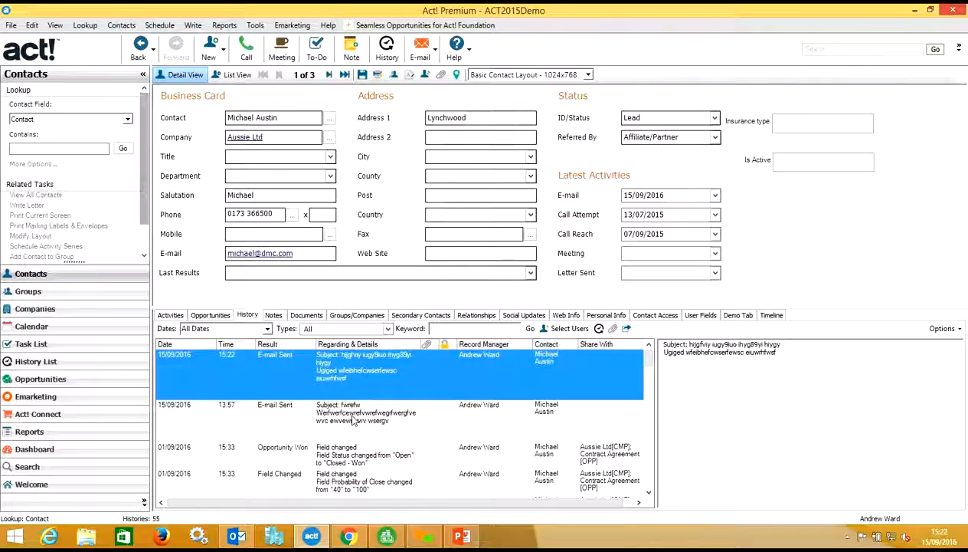
Switch to Outlook, examine the add-in commands available for the newest inbox message, and return to Act! Premium.
{"action": "left_click", "coordinate": [236, 537]}
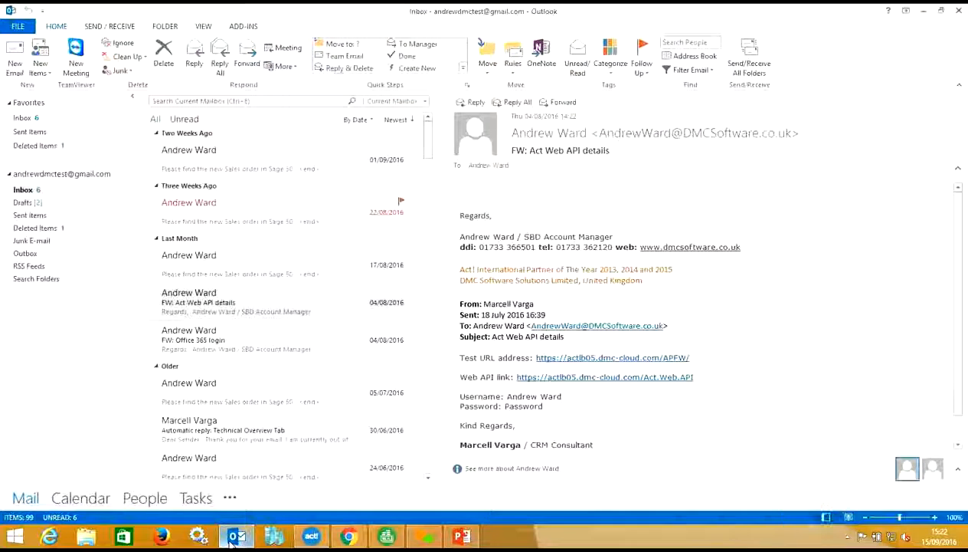
{"action": "left_click", "coordinate": [268, 165]}
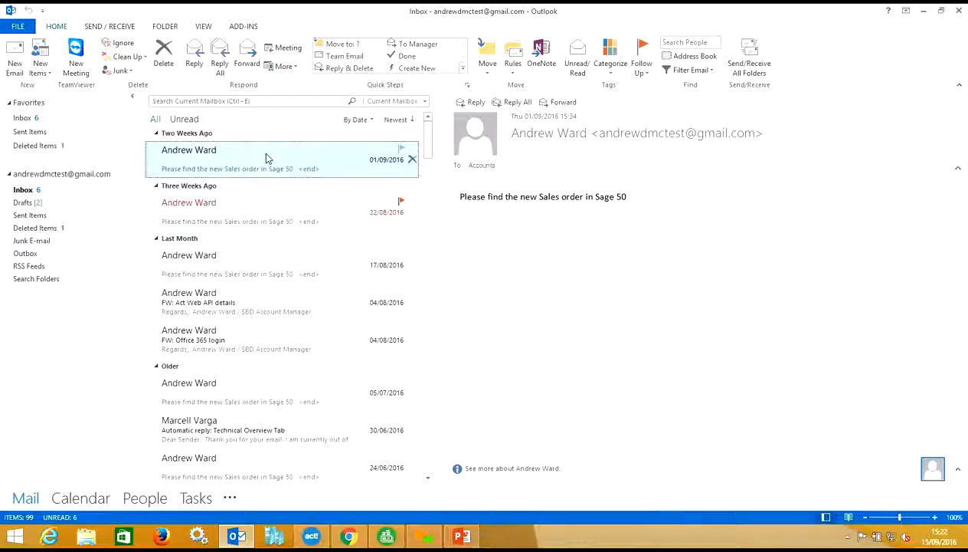
{"action": "left_click", "coordinate": [243, 26]}
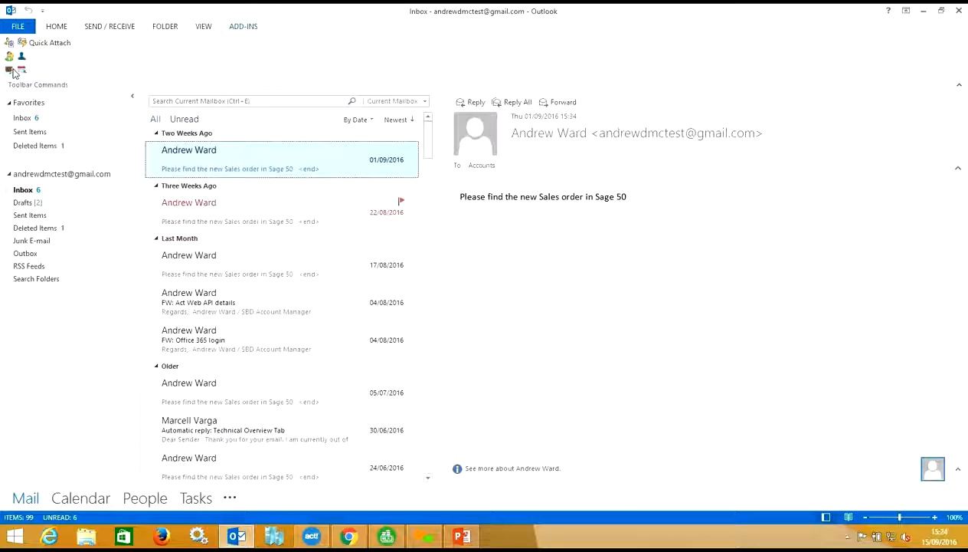
{"action": "left_click", "coordinate": [71, 27]}
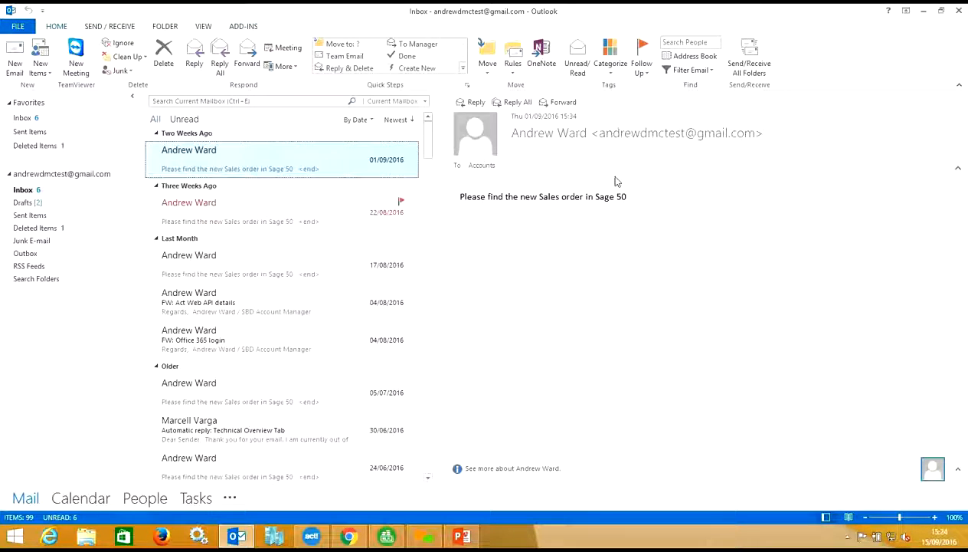
{"action": "left_click", "coordinate": [923, 10]}
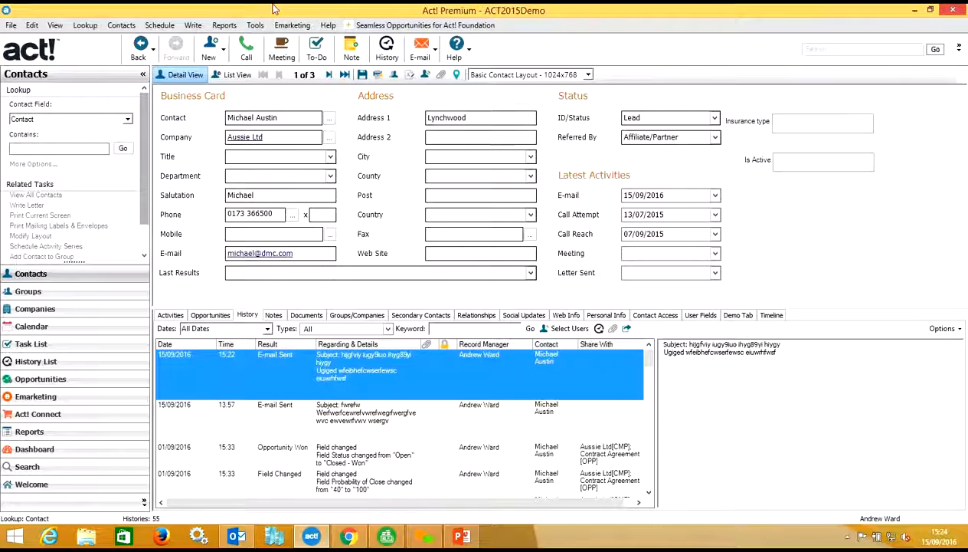
Close the current database, open the SwiftpageAccountingLink database and show its contacts.
{"action": "left_click", "coordinate": [12, 25]}
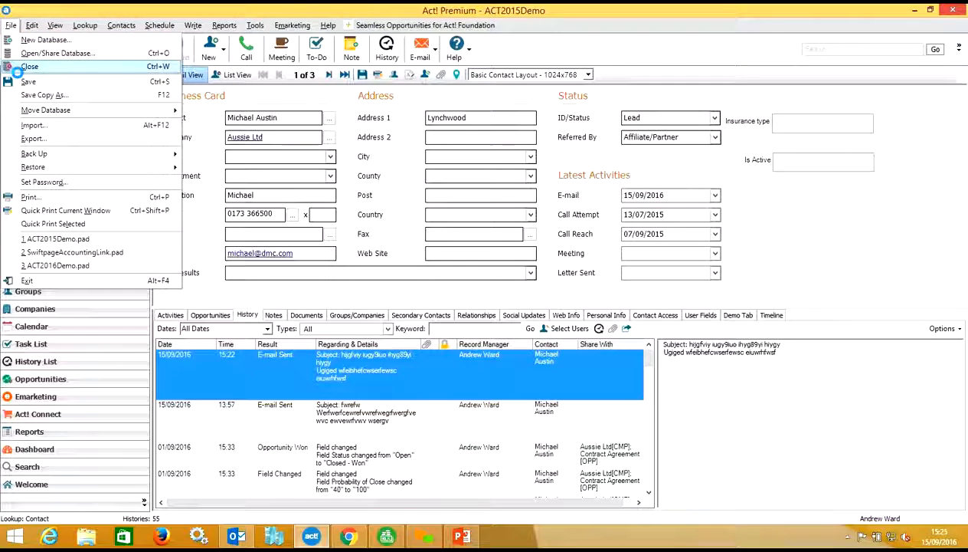
{"action": "left_click", "coordinate": [17, 67]}
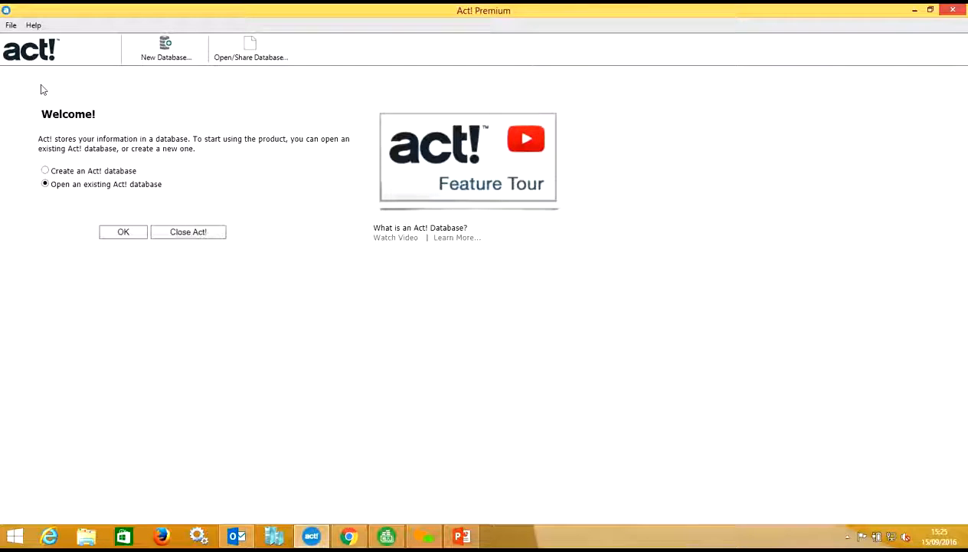
{"action": "left_click", "coordinate": [130, 233]}
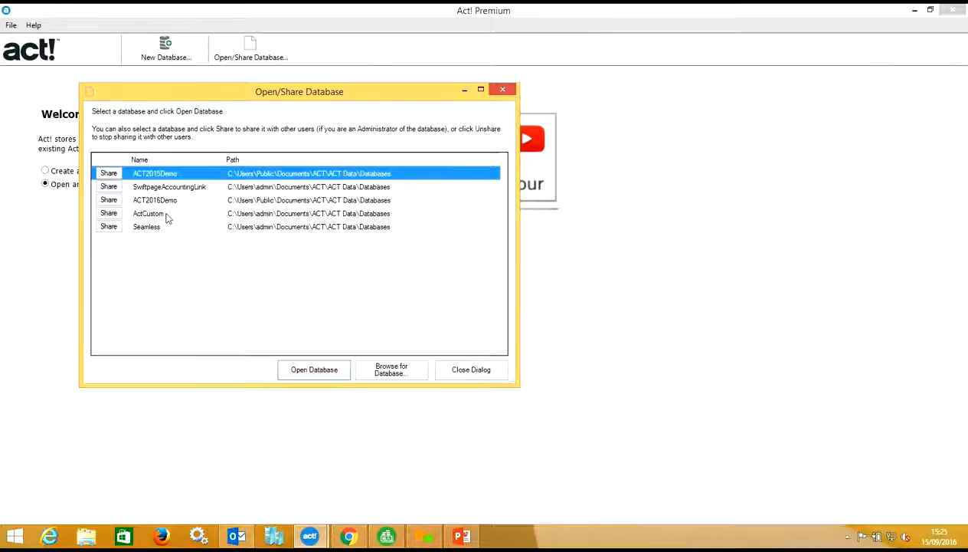
{"action": "left_click", "coordinate": [228, 189]}
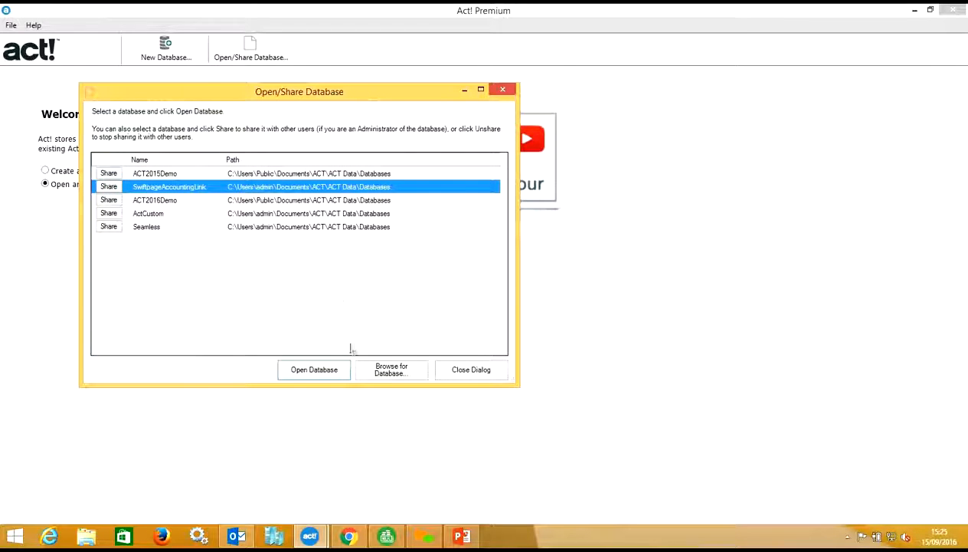
{"action": "left_click", "coordinate": [334, 372]}
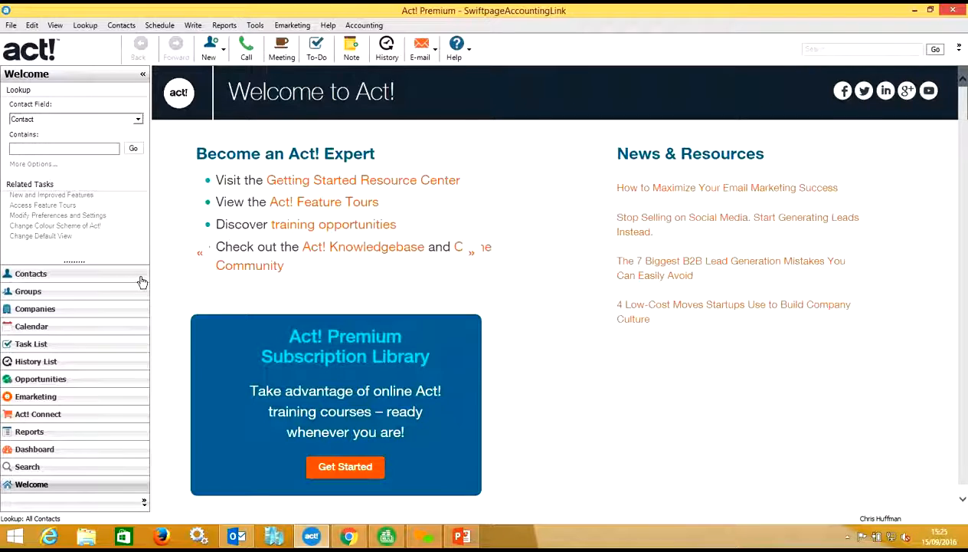
{"action": "left_click", "coordinate": [141, 281]}
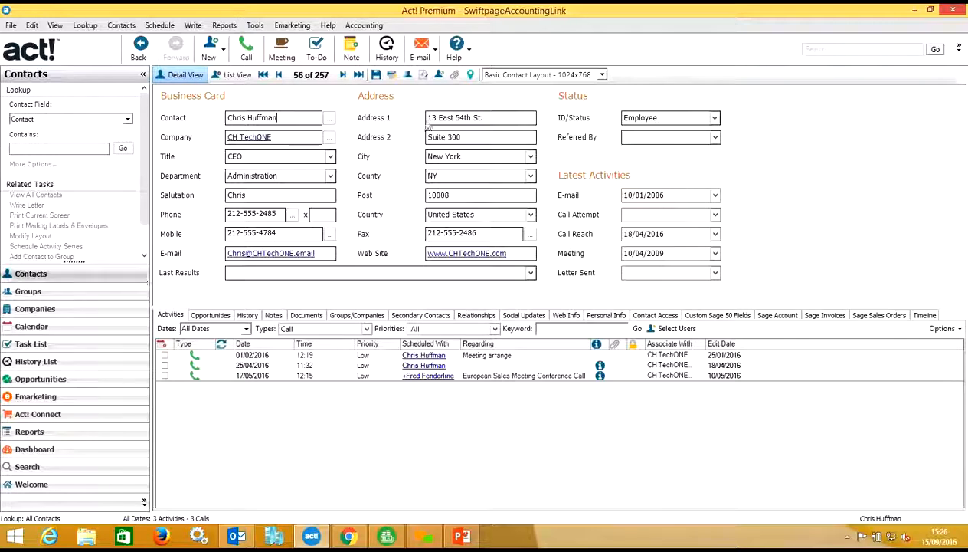
Examine the accounting link's Sage connection settings and scheduled import service, and leave the setup without saving changes.
{"action": "left_click", "coordinate": [370, 28]}
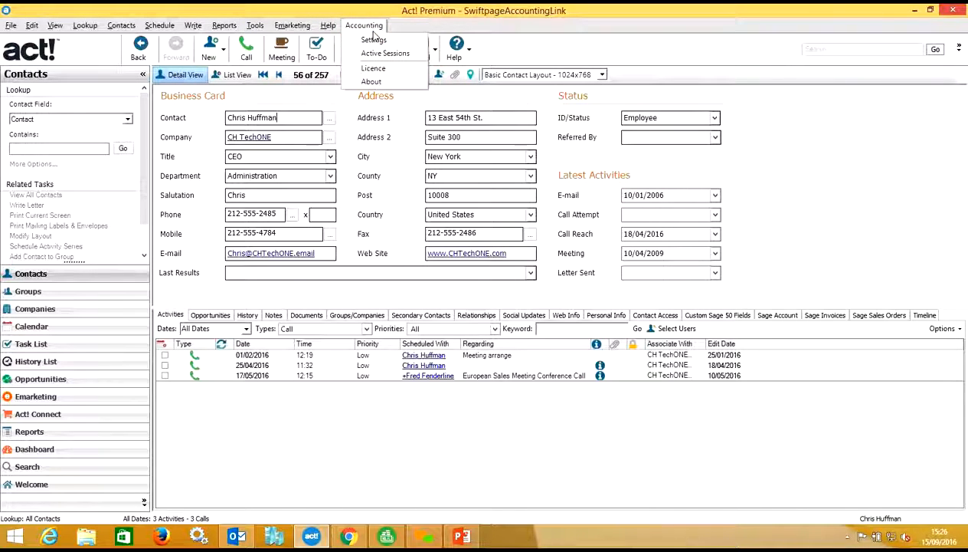
{"action": "left_click", "coordinate": [374, 39]}
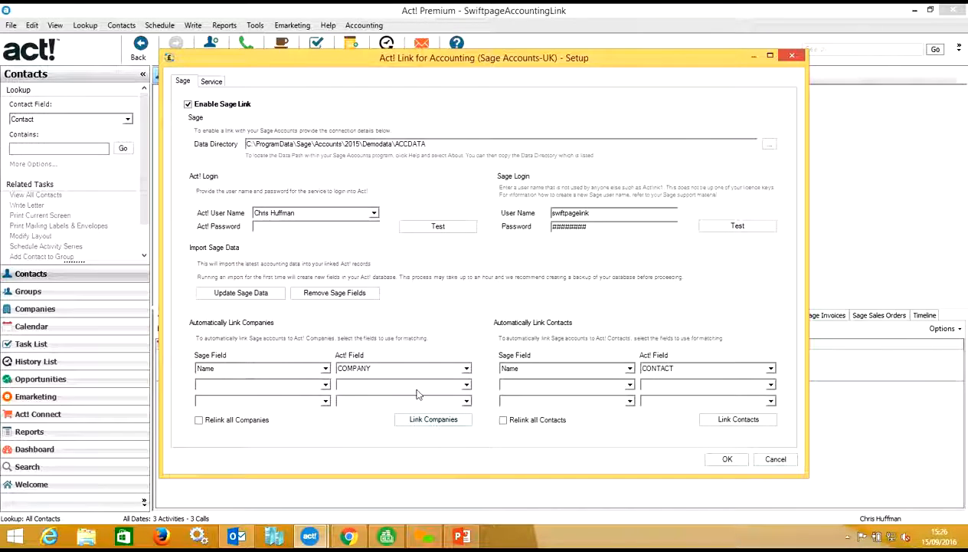
{"action": "left_click", "coordinate": [213, 82]}
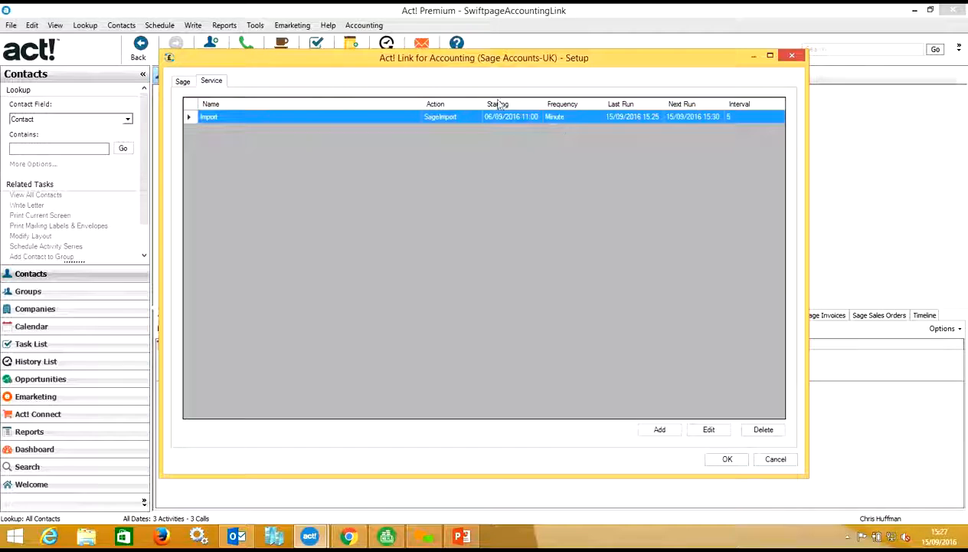
{"action": "left_click", "coordinate": [190, 81]}
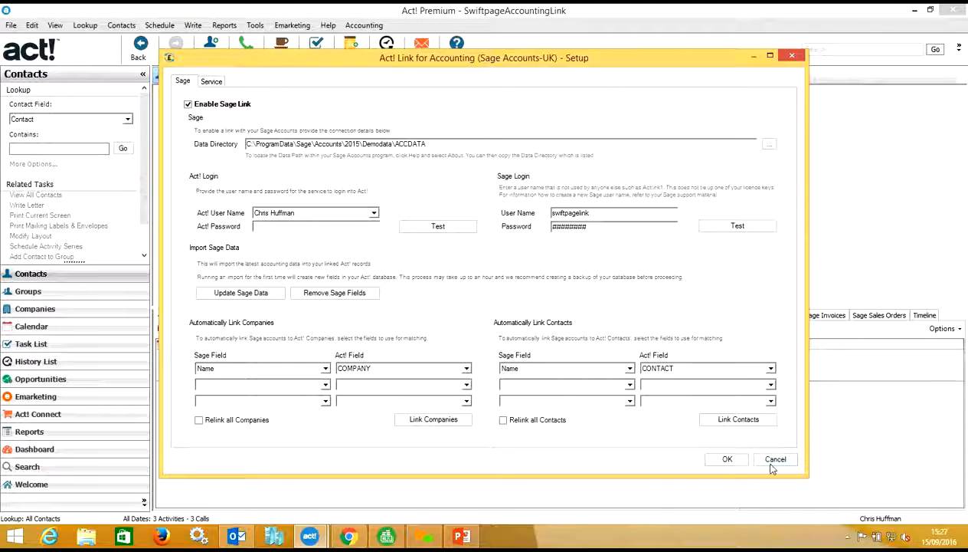
{"action": "left_click", "coordinate": [772, 465]}
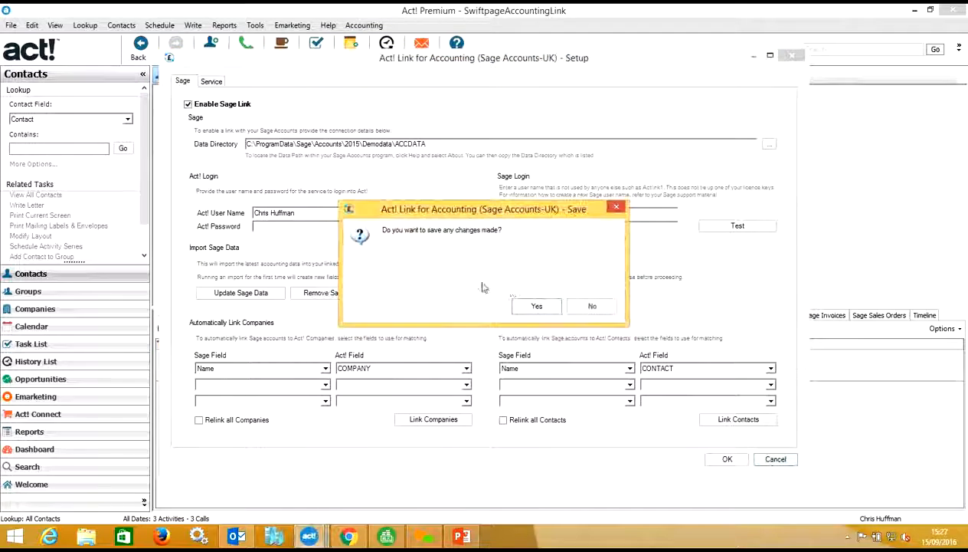
{"action": "left_click", "coordinate": [578, 307]}
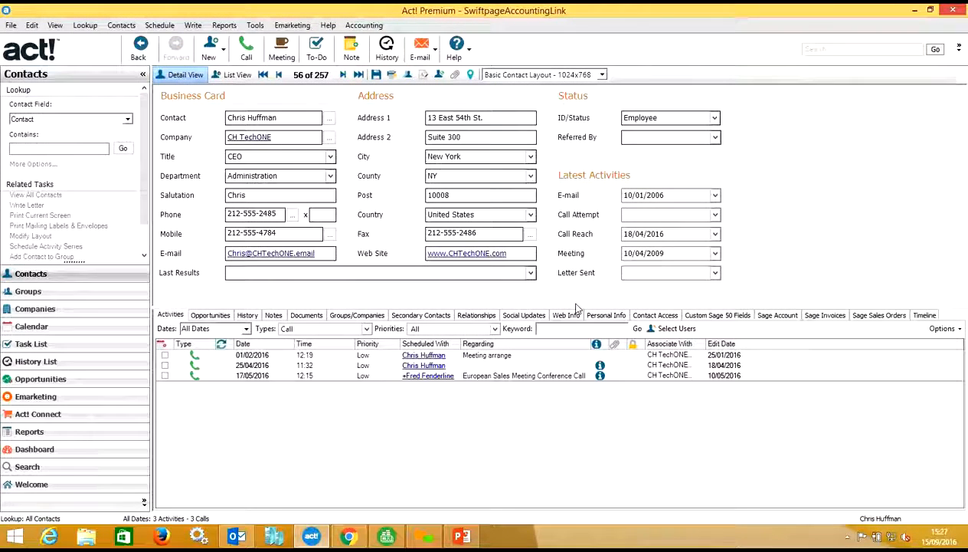
Show the Sage account details, look up contacts by first name and open the Aussie Ltd contact's record.
{"action": "left_click", "coordinate": [796, 313]}
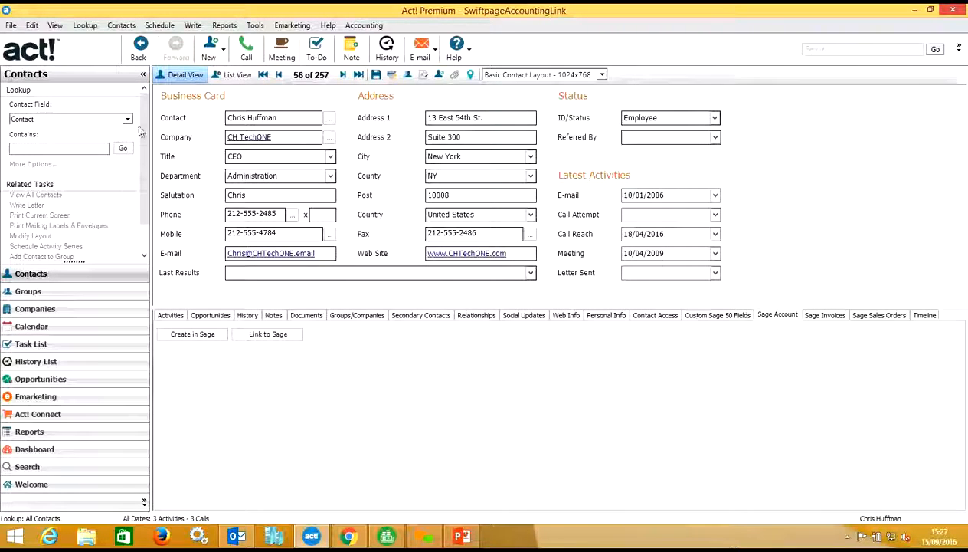
{"action": "left_click", "coordinate": [78, 147]}
{"action": "type", "text": "michael"}
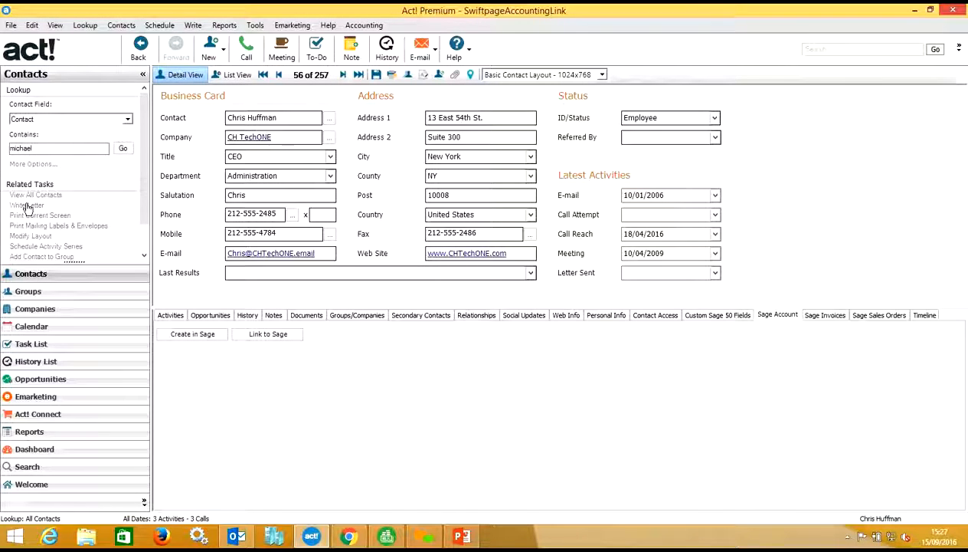
{"action": "left_click", "coordinate": [122, 148]}
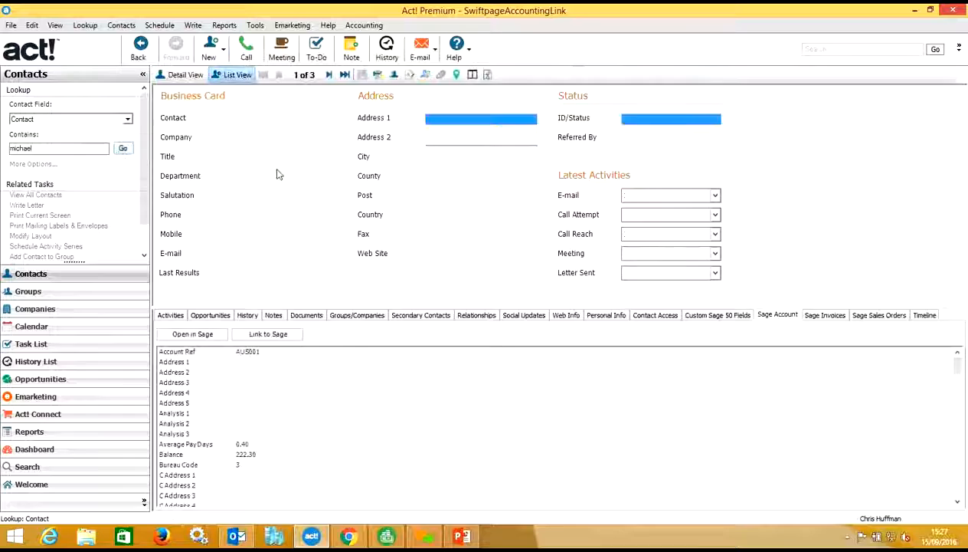
{"action": "double_click", "coordinate": [196, 123]}
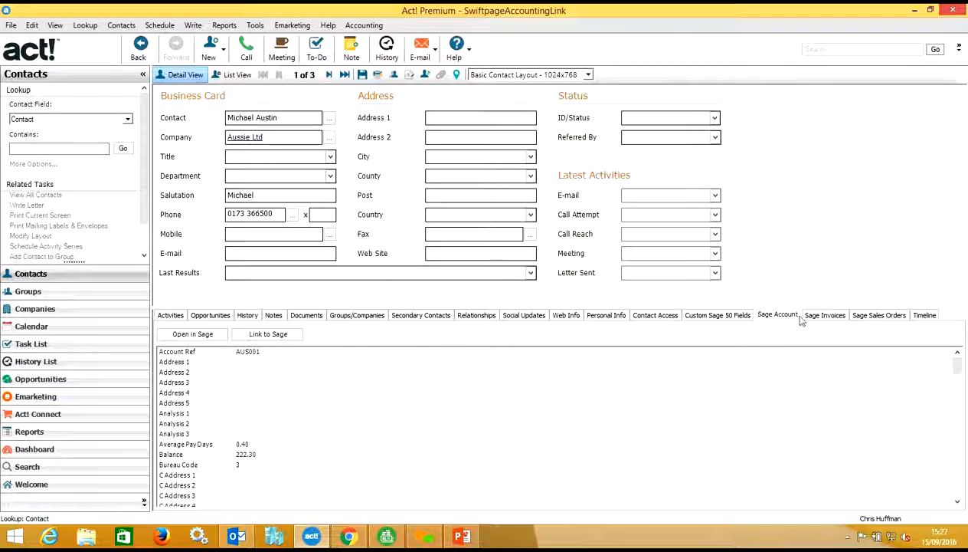
Review the contact's Sage account data and custom Sage 50 fields, including the lookup option for Turnover YTD.
{"action": "left_click", "coordinate": [959, 501]}
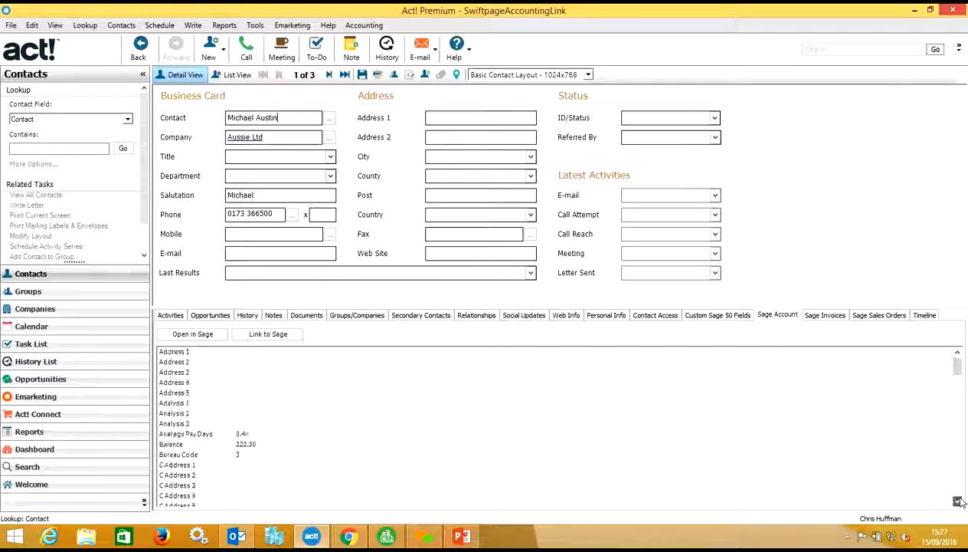
{"action": "left_click_drag", "start_coordinate": [958, 501], "coordinate": [954, 363]}
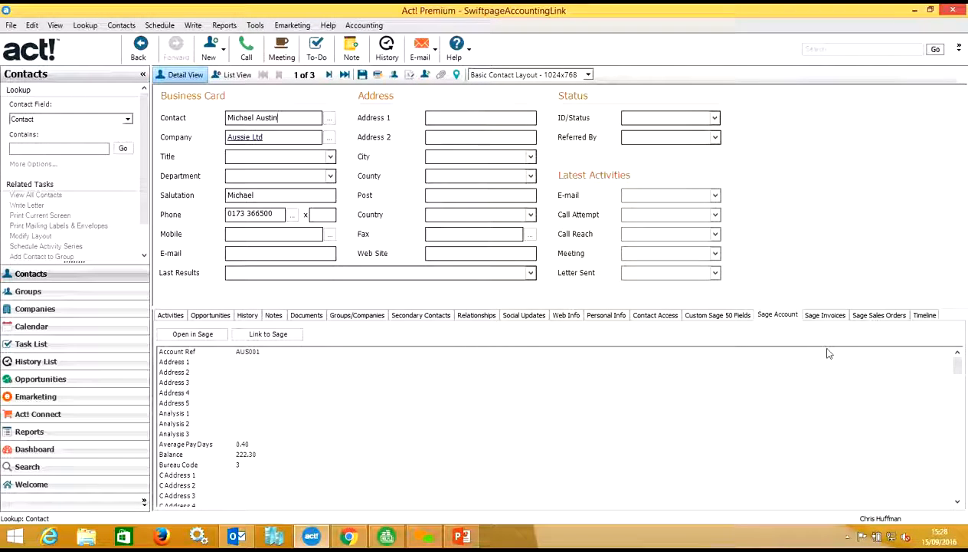
{"action": "left_click", "coordinate": [741, 318]}
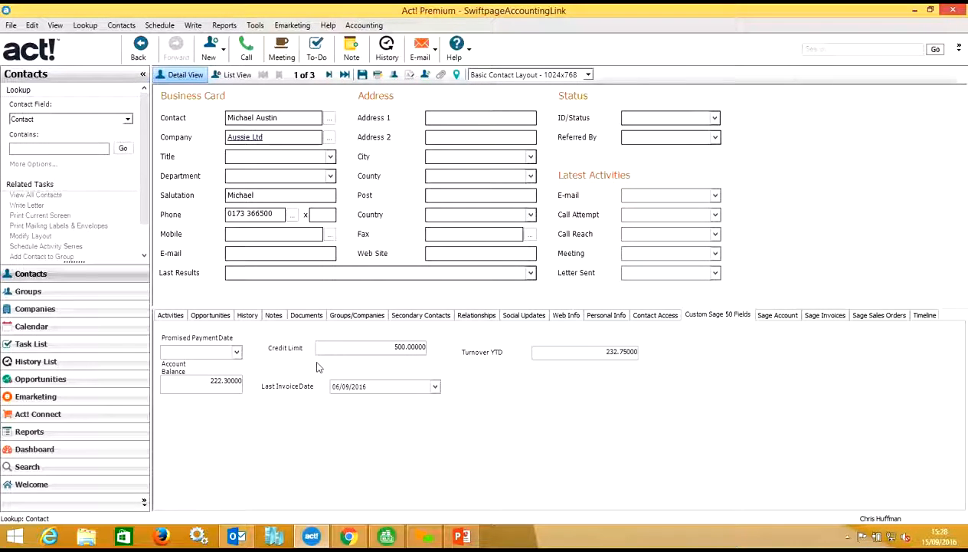
{"action": "right_click", "coordinate": [612, 352]}
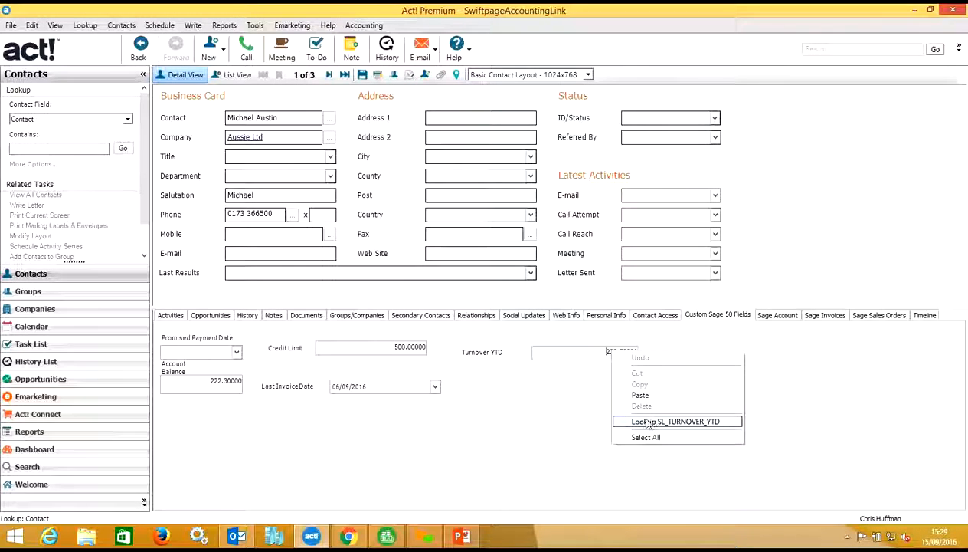
{"action": "left_click", "coordinate": [563, 421]}
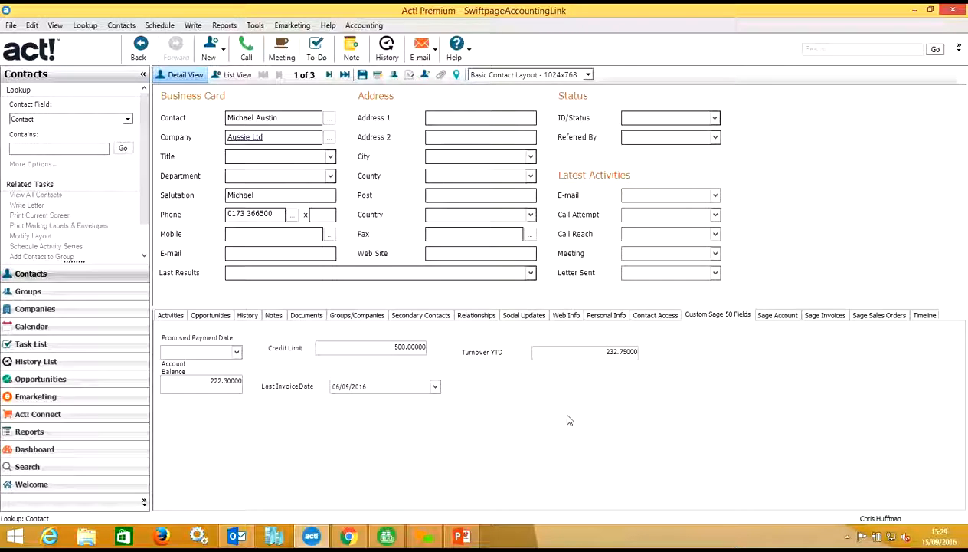
Open the contact's Sage invoice dated 24/04/2015 with 40.80 gross, examine its details and close it.
{"action": "left_click", "coordinate": [811, 316]}
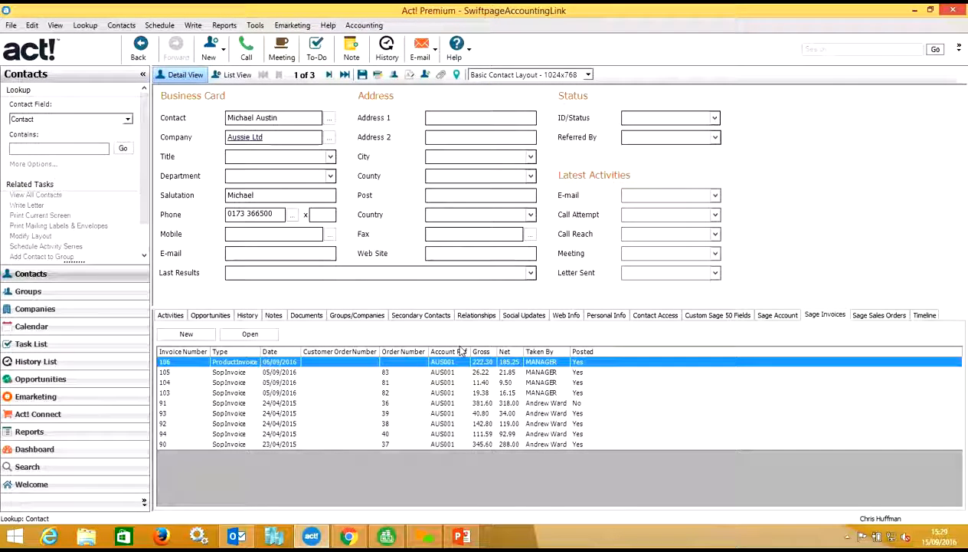
{"action": "left_click", "coordinate": [408, 415]}
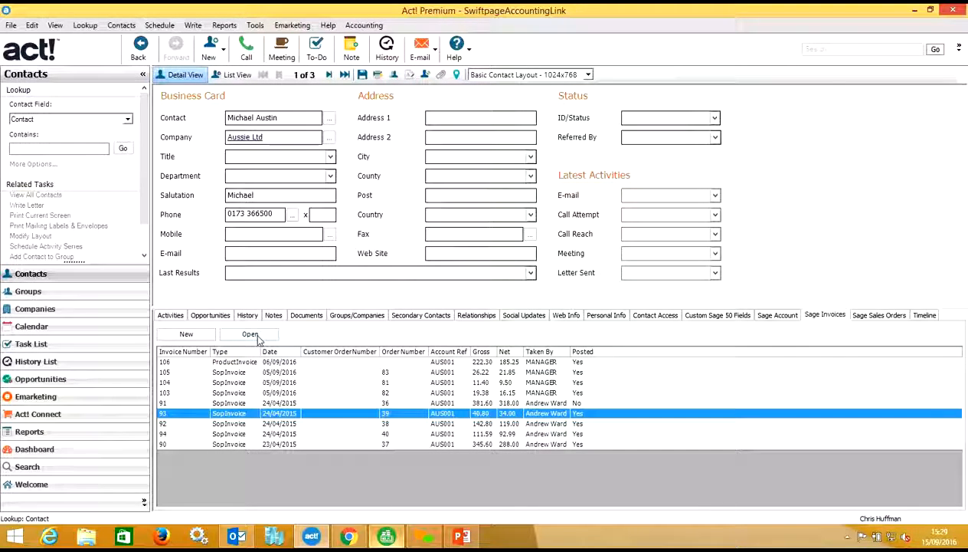
{"action": "mouse_move", "coordinate": [385, 535]}
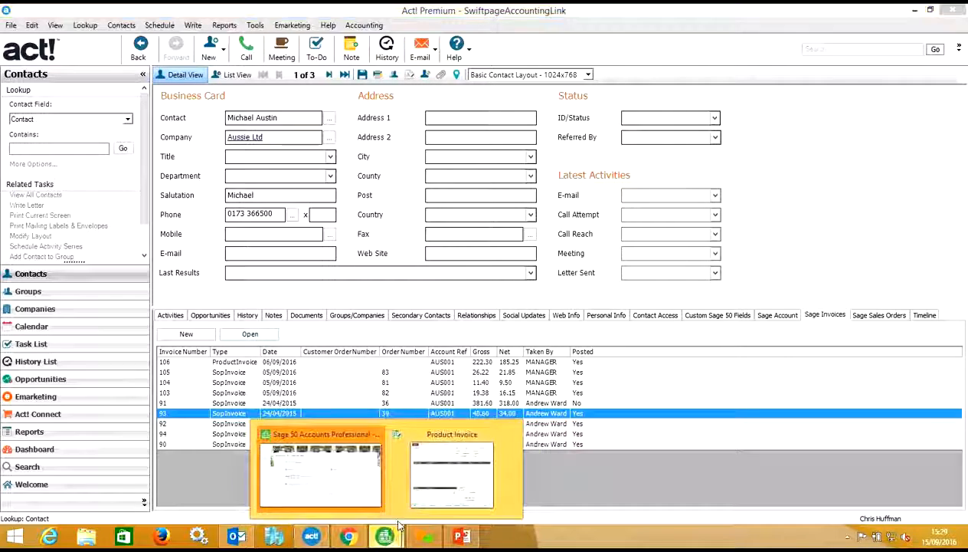
{"action": "left_click", "coordinate": [428, 473]}
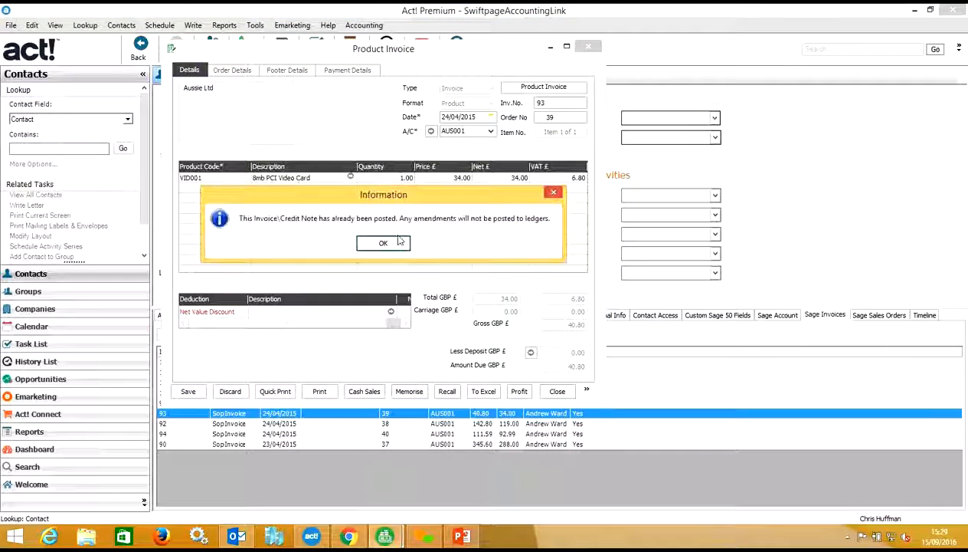
{"action": "left_click", "coordinate": [399, 243]}
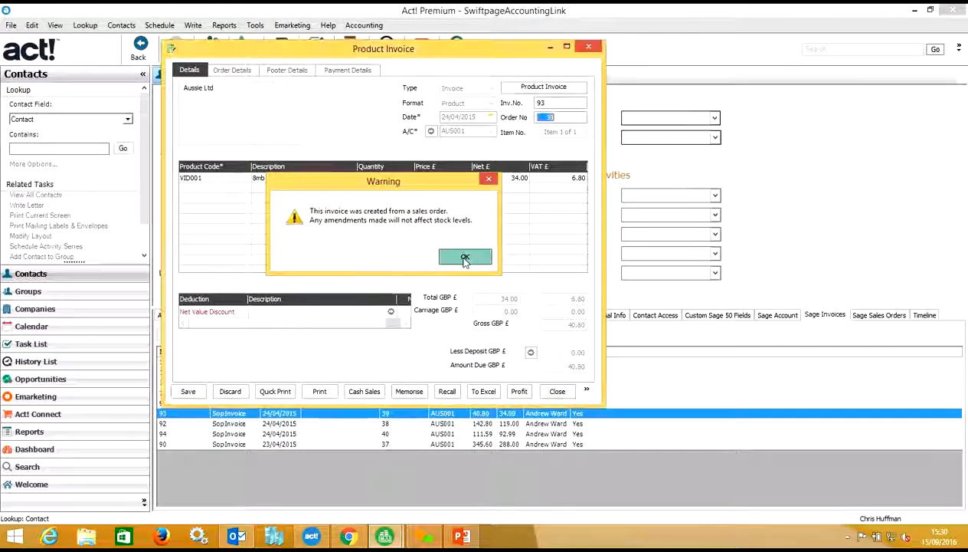
{"action": "left_click", "coordinate": [465, 258]}
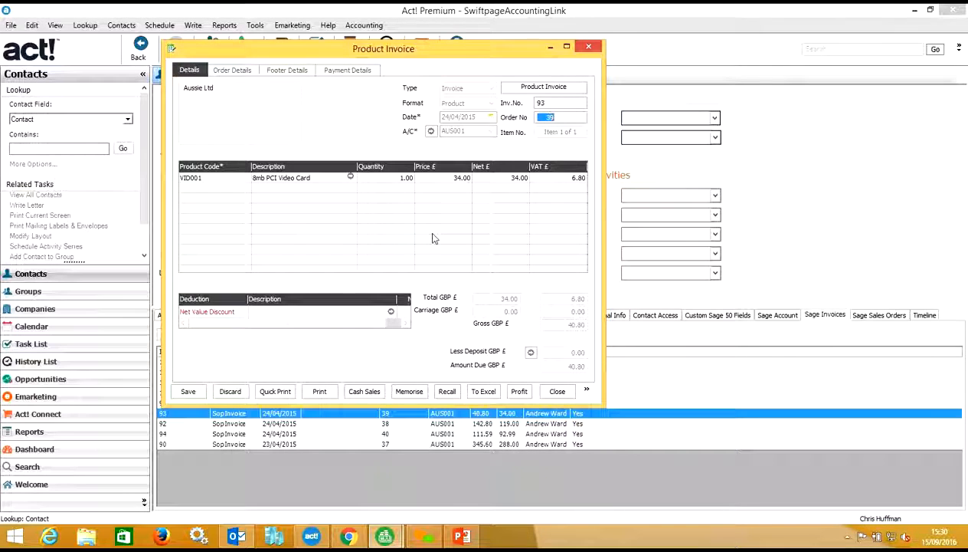
{"action": "left_click", "coordinate": [557, 392]}
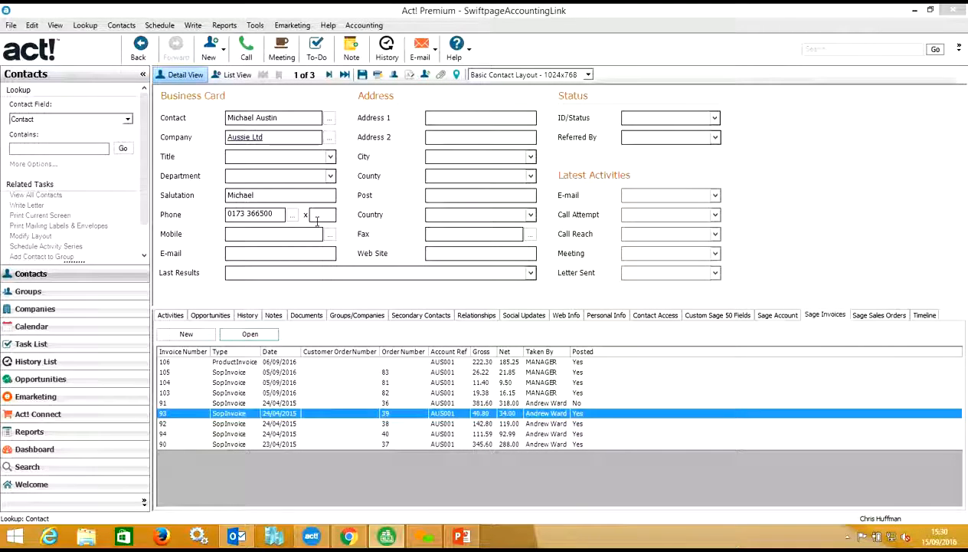
Start a new Sage product invoice for Aussie Ltd, add product CALC002 Calculator - Pocket, and close it without saving.
{"action": "left_click", "coordinate": [188, 336]}
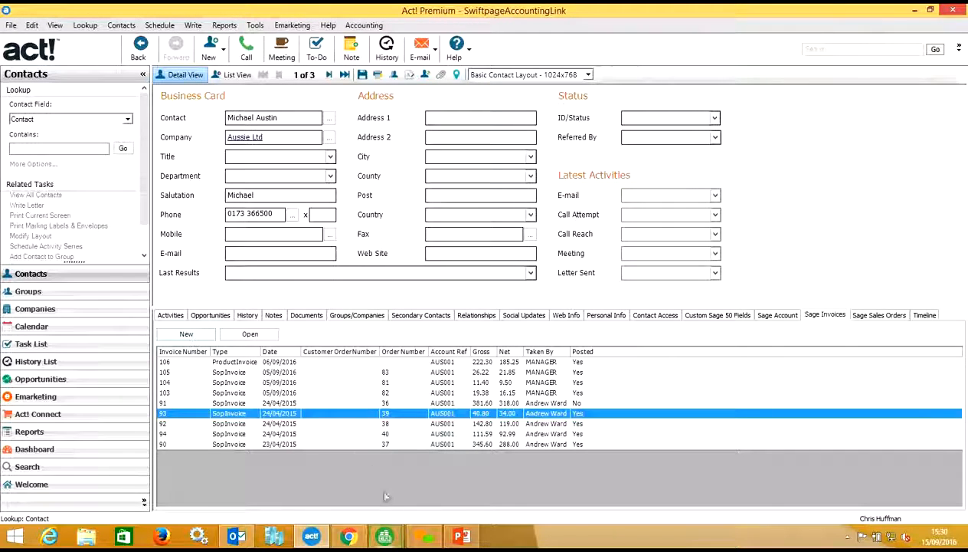
{"action": "mouse_move", "coordinate": [392, 534]}
{"action": "left_click", "coordinate": [472, 491]}
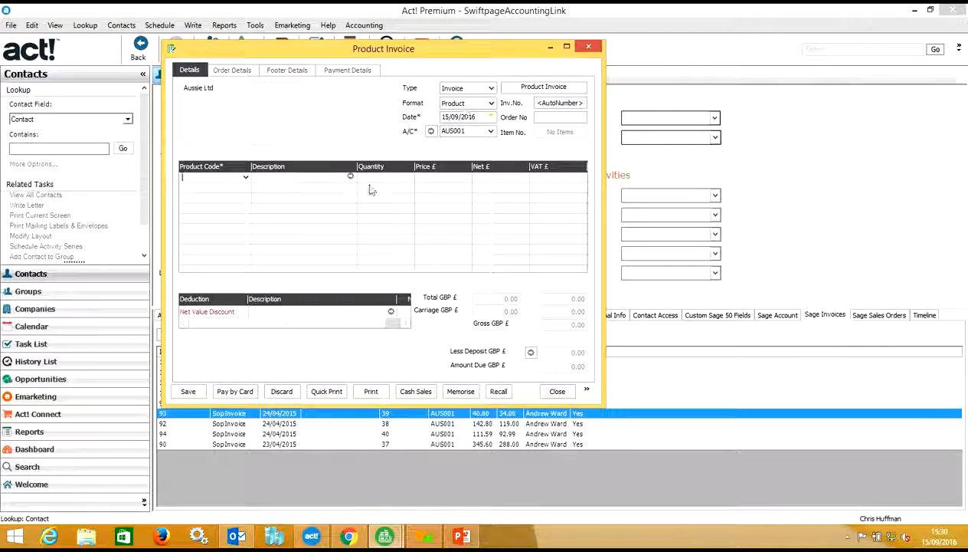
{"action": "left_click", "coordinate": [245, 179]}
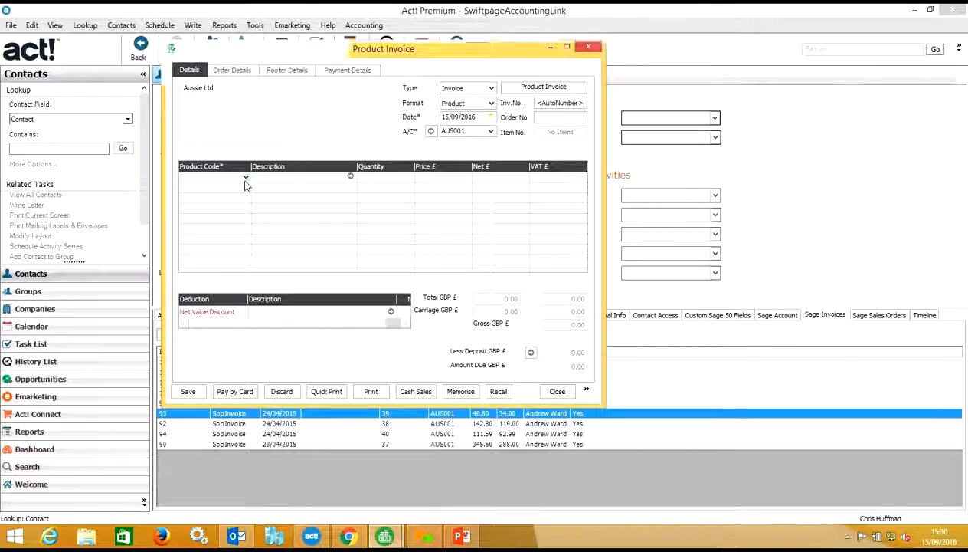
{"action": "left_click", "coordinate": [289, 244]}
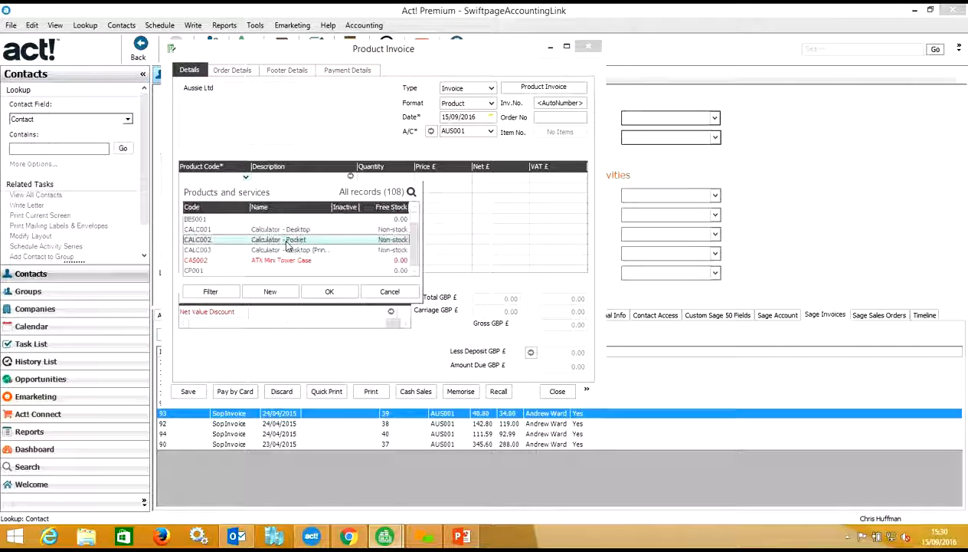
{"action": "left_click", "coordinate": [329, 292]}
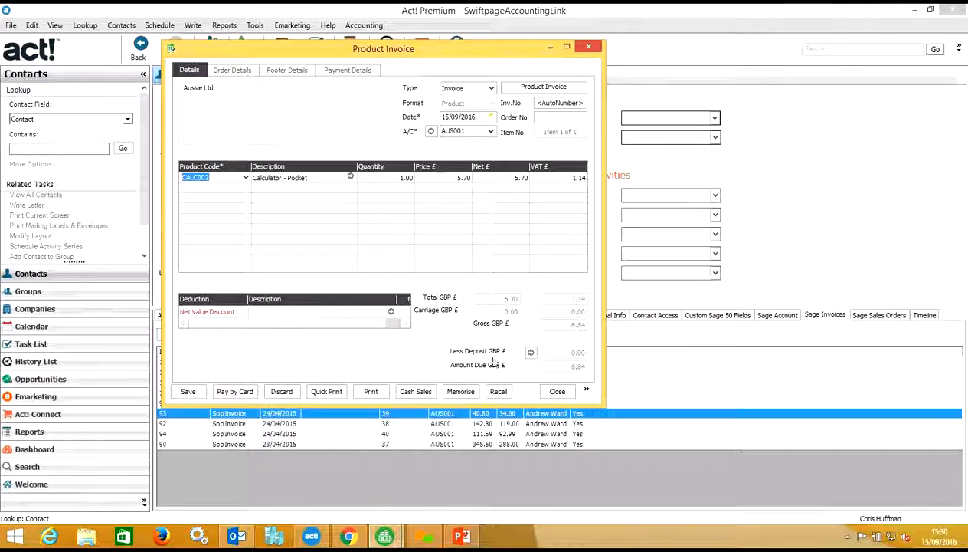
{"action": "left_click", "coordinate": [549, 395]}
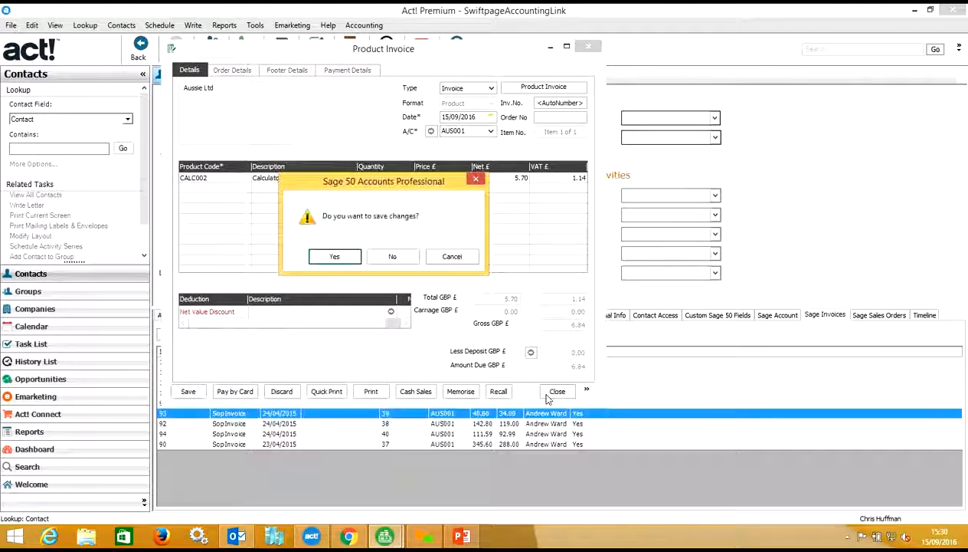
{"action": "left_click", "coordinate": [403, 258]}
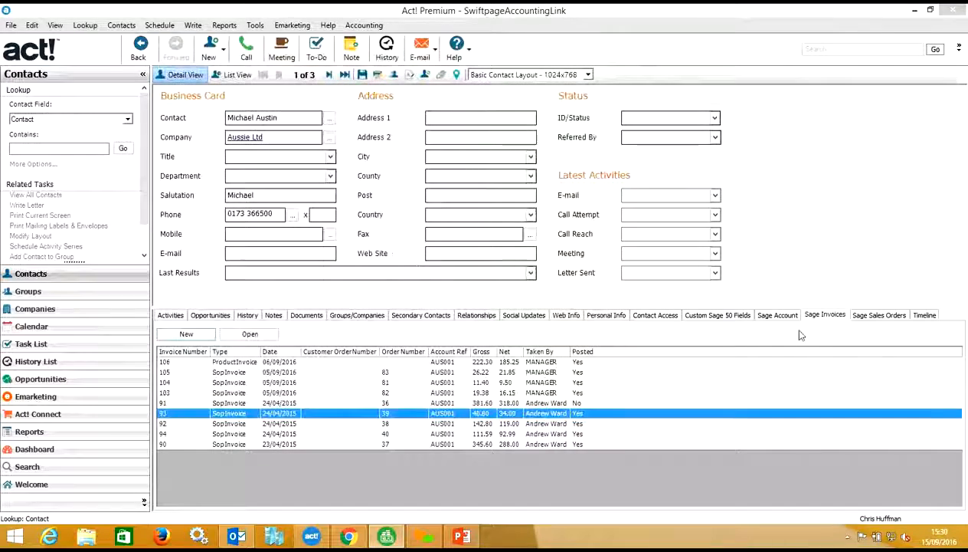
Open the contact's Sage sales order dated 23/05/2016 with 9.00 gross, examine its details in Sage and close it.
{"action": "left_click", "coordinate": [871, 315]}
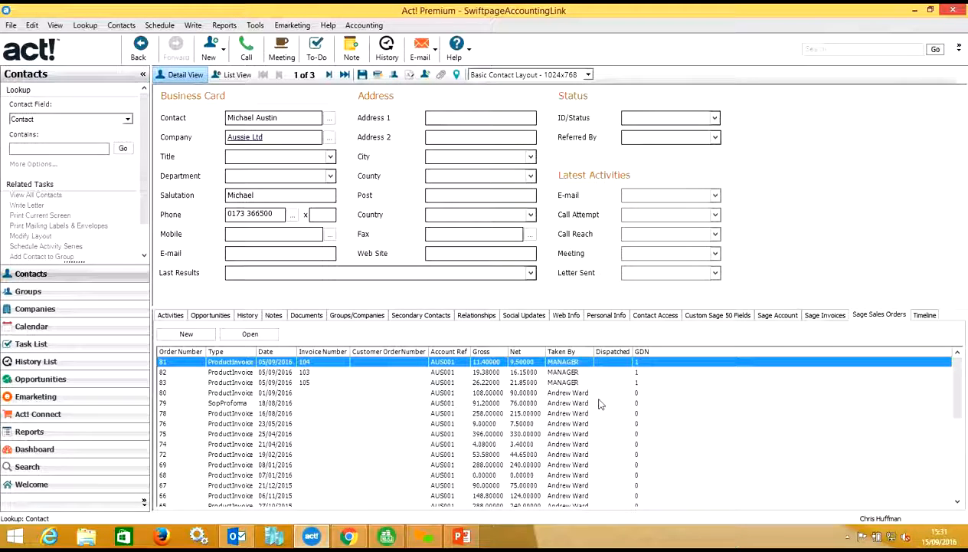
{"action": "left_click", "coordinate": [406, 424]}
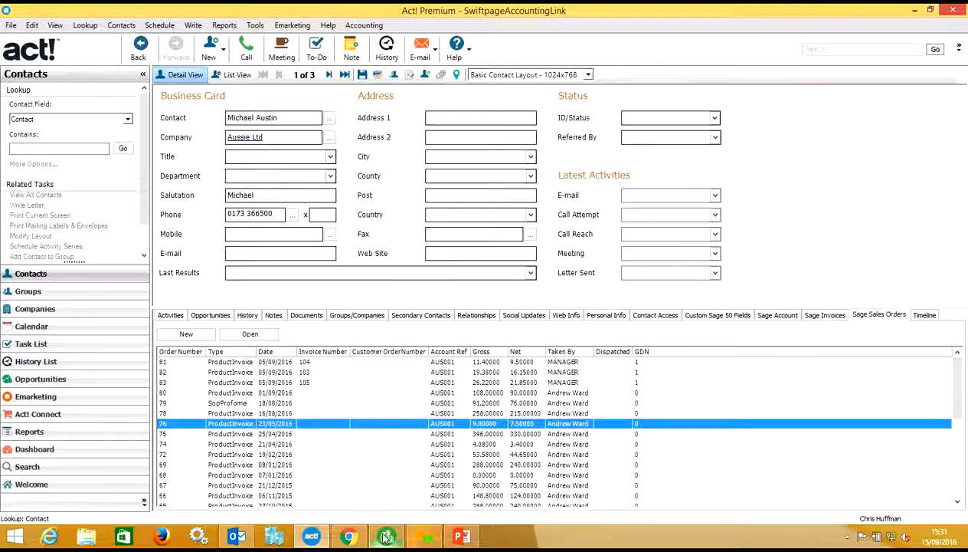
{"action": "mouse_move", "coordinate": [393, 529]}
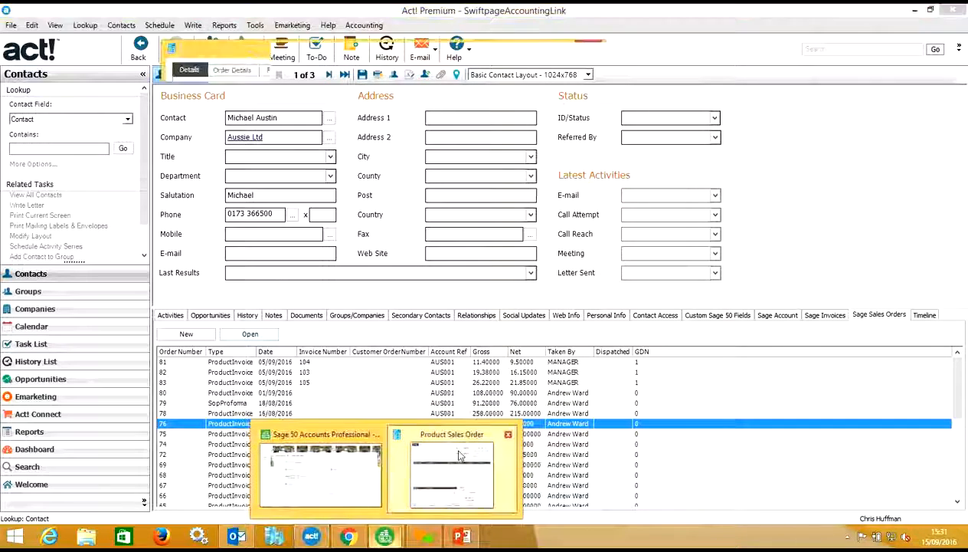
{"action": "left_click", "coordinate": [429, 475]}
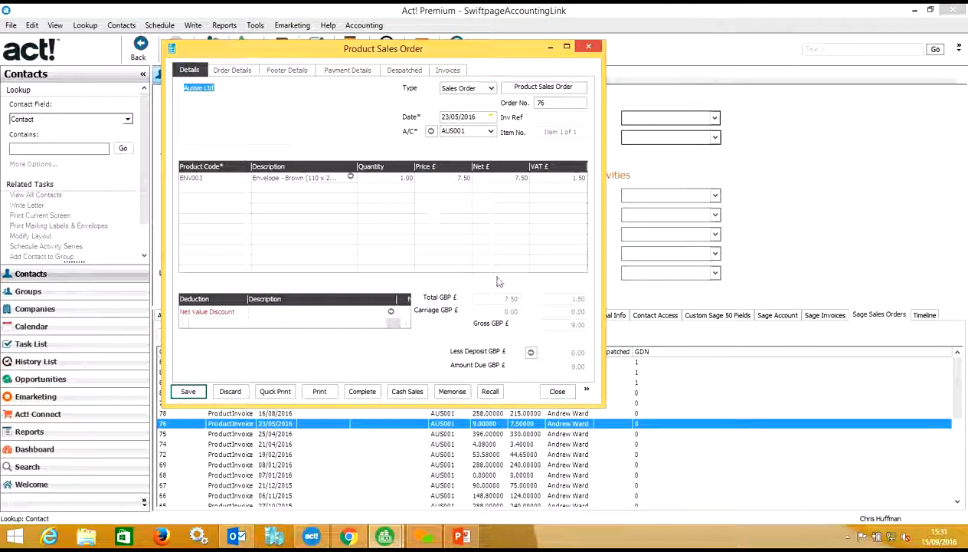
{"action": "left_click", "coordinate": [562, 393]}
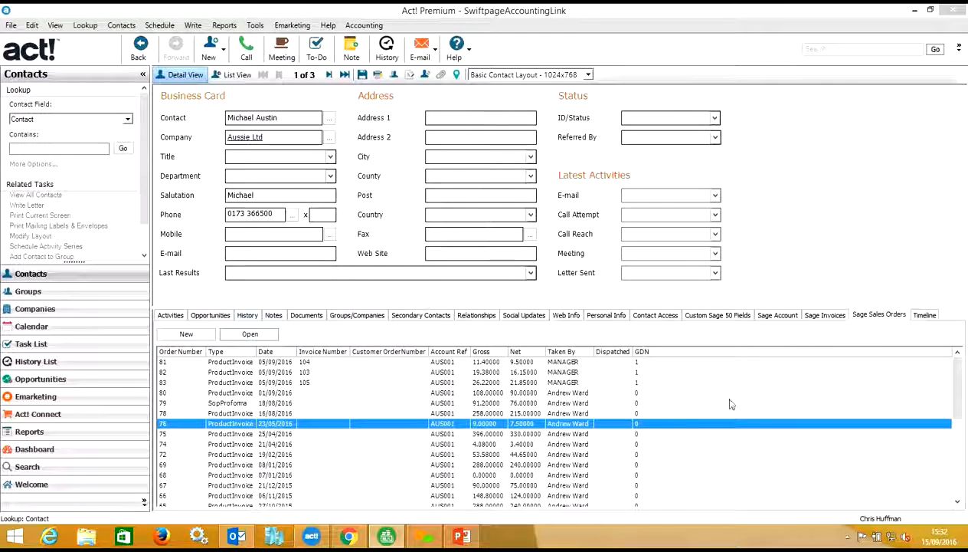
Show the Aussie Ltd contact's Sage account data again, followed by the custom Sage 50 fields.
{"action": "left_click", "coordinate": [770, 315]}
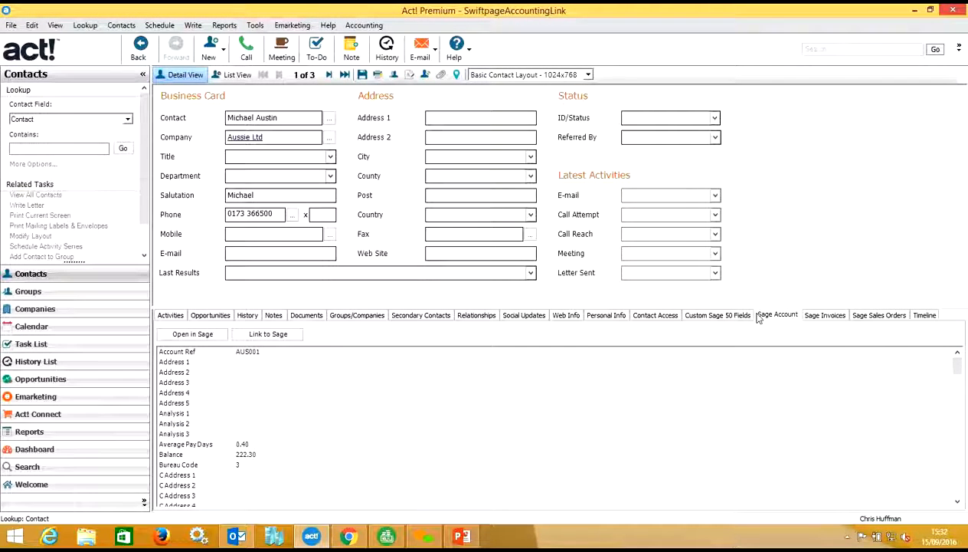
{"action": "left_click", "coordinate": [747, 317]}
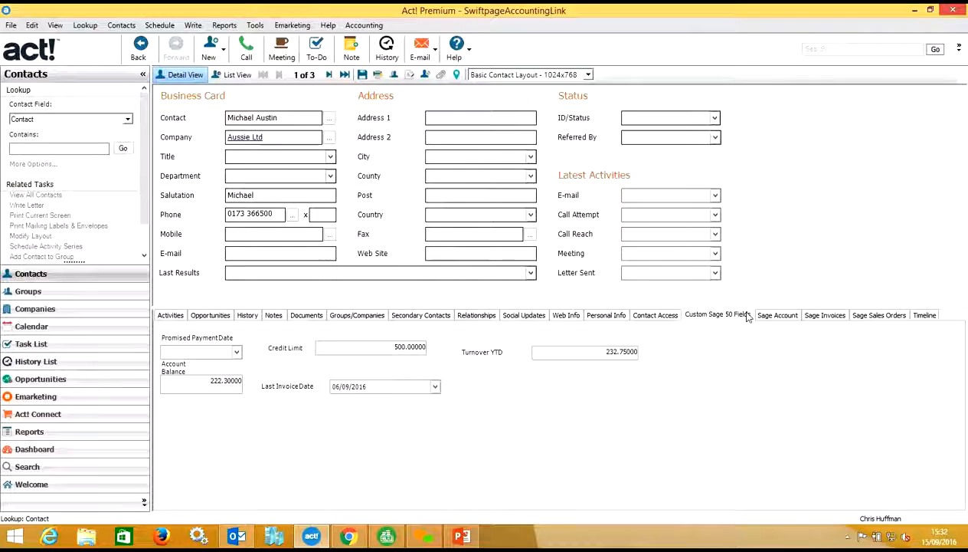